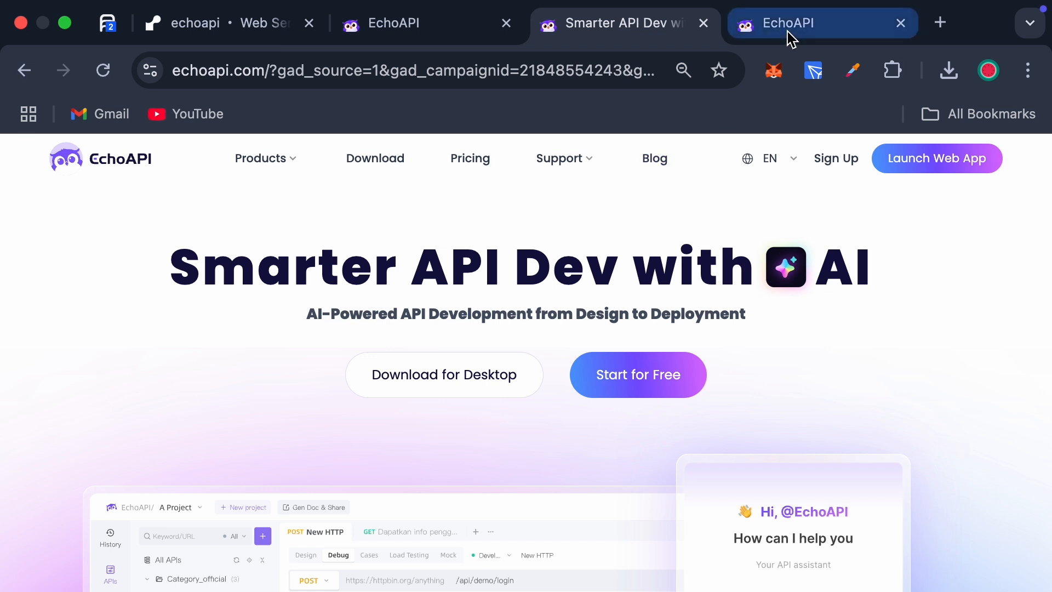
- Open the EchoAPI project list and create a new project named AI therapist API
left_click(788, 31)
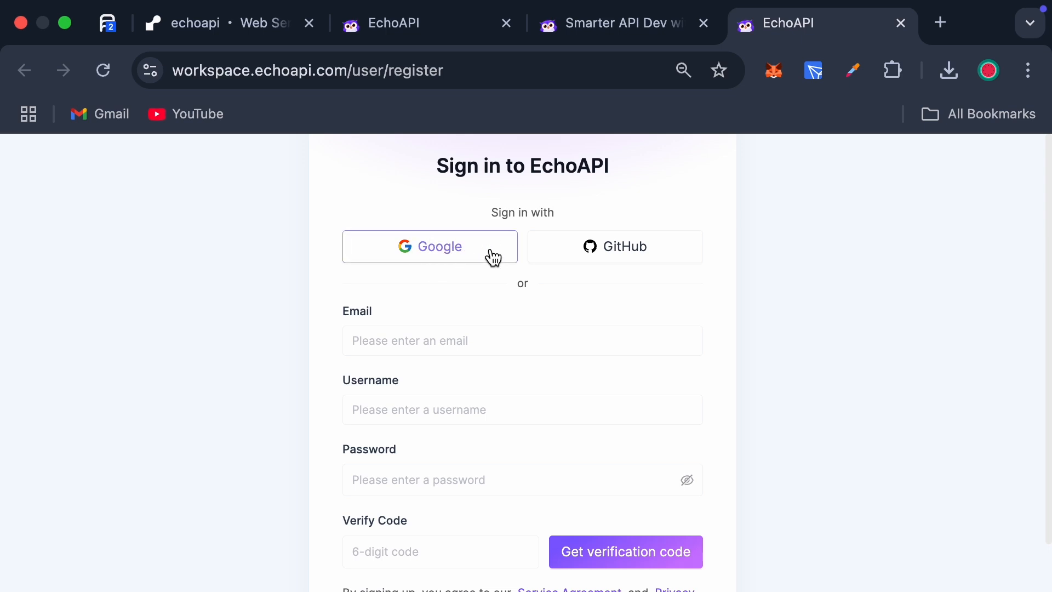
left_click(422, 34)
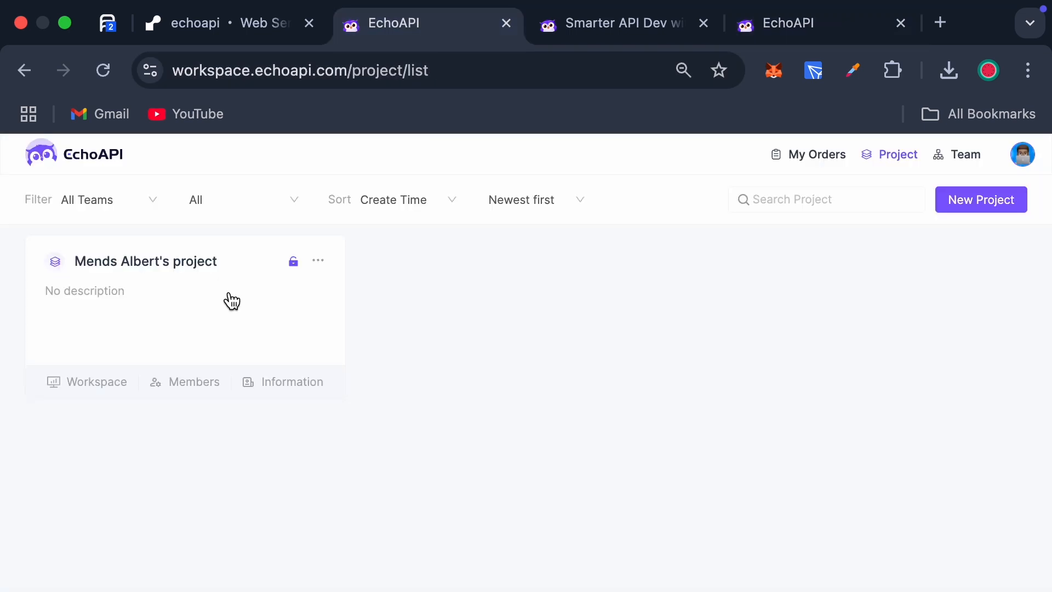
left_click(932, 207)
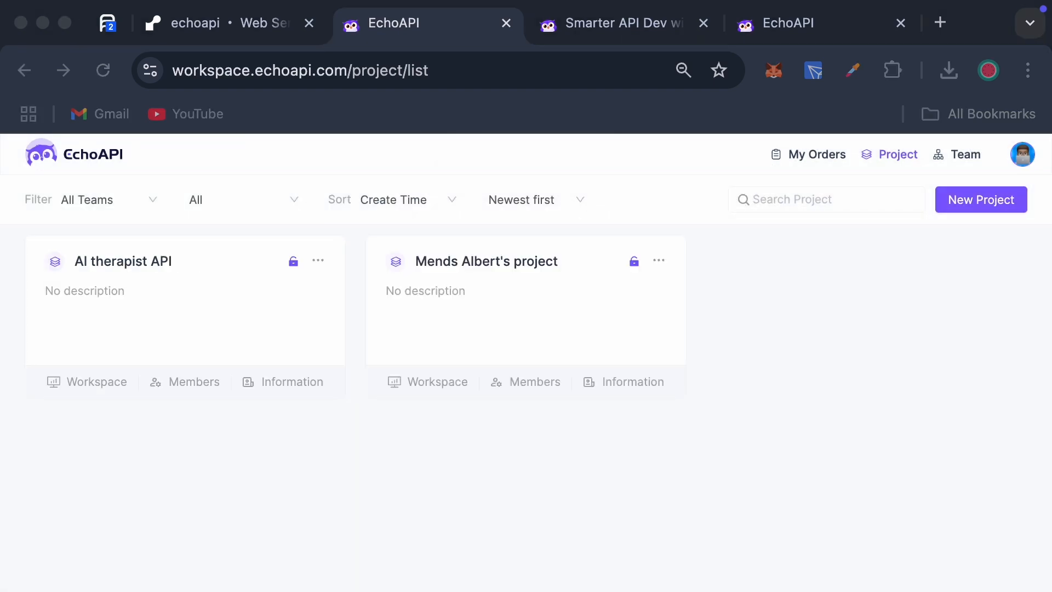
left_click(318, 380)
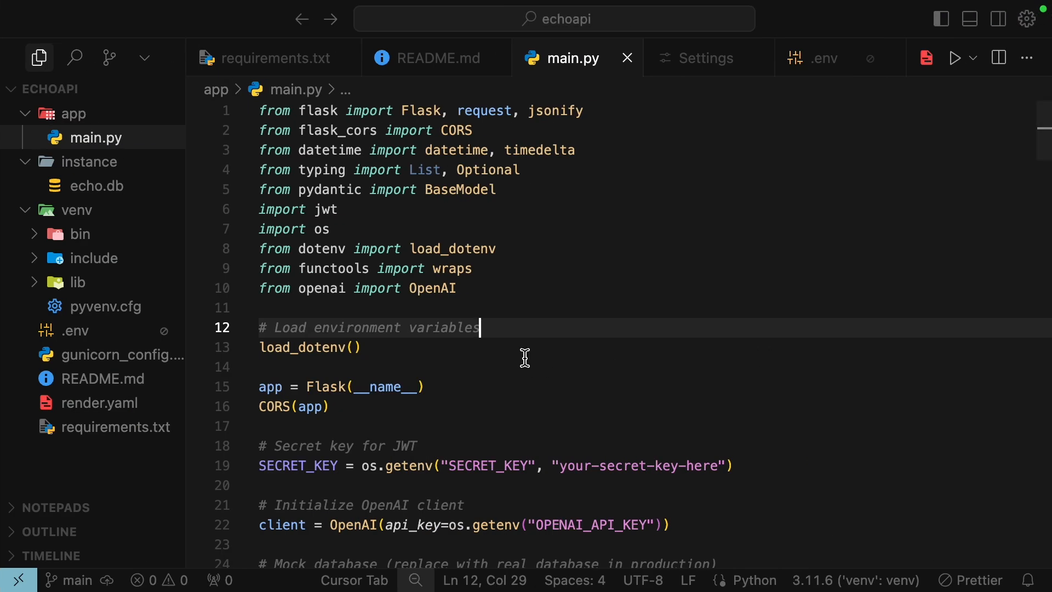
- Switch to the code editor and select the complete /auth/login route function in main.py for copying
left_click(524, 359)
scroll(525, 356, "down", 4)
scroll(525, 356, "down", 10)
scroll(525, 359, "down", 2)
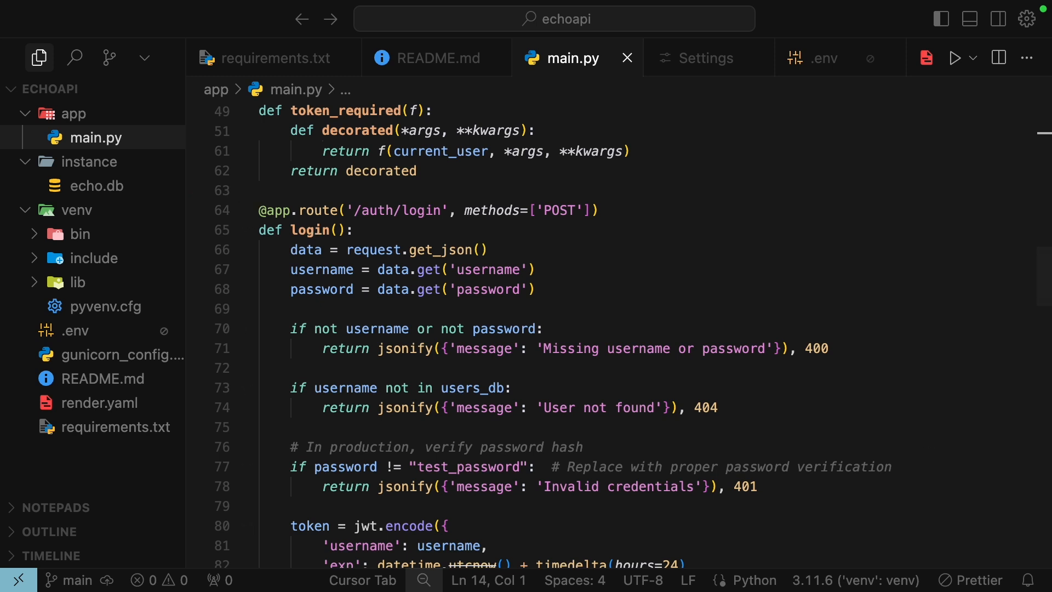
scroll(263, 181, "down", 1)
left_click_drag(261, 185, 410, 340)
scroll(415, 329, "down", 3)
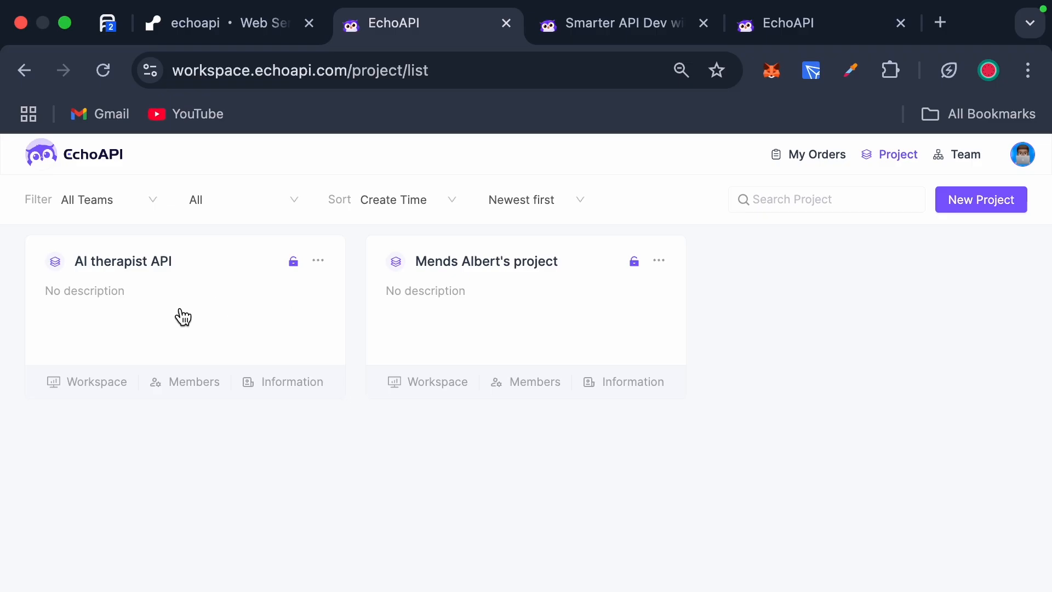
- Open the AI therapist API project in EchoAPI, then generate and save AI-extracted documentation from the /auth/login route code
left_click(183, 313)
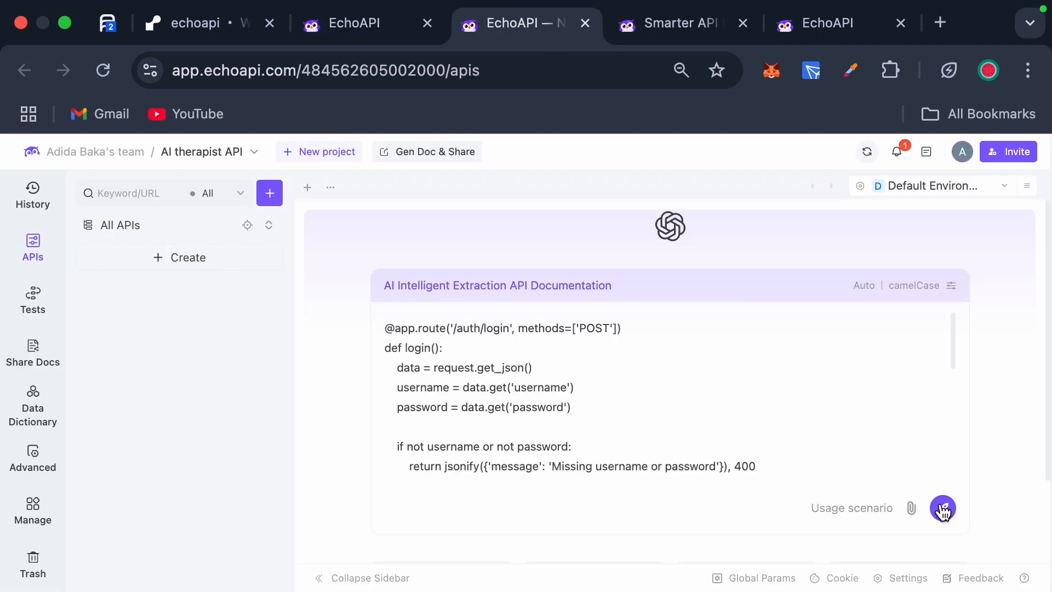
left_click(942, 510)
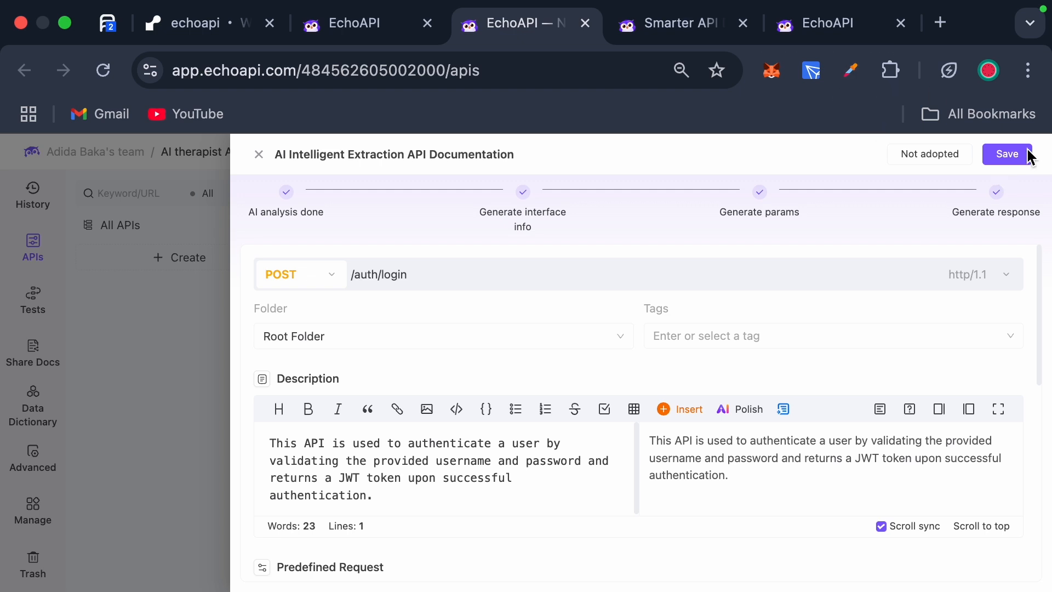
left_click(1008, 154)
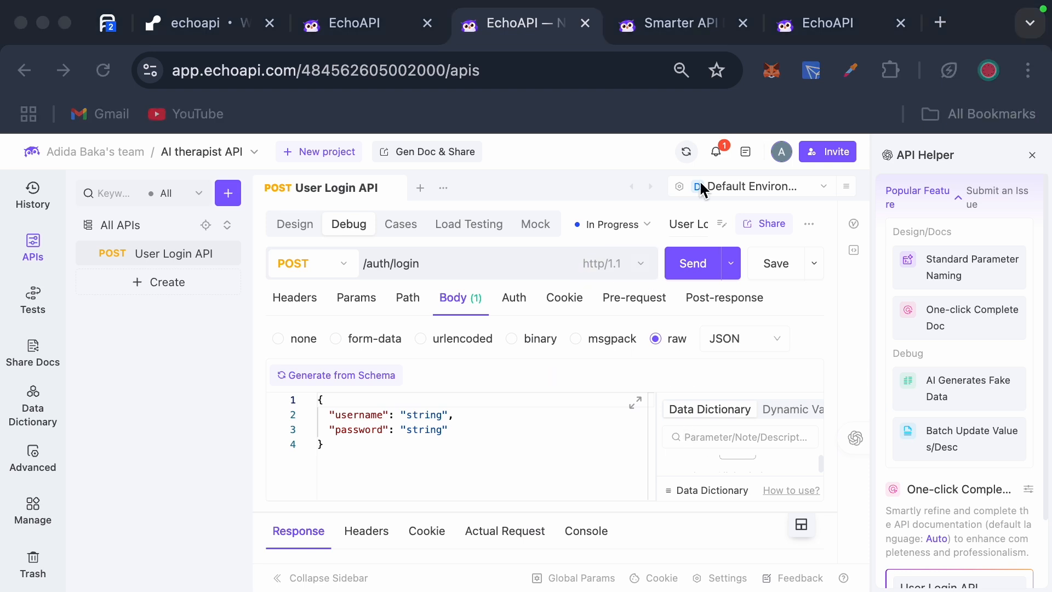
left_click(678, 187)
left_click(651, 421)
type("https://echoapi-h6rb.onrender.com")
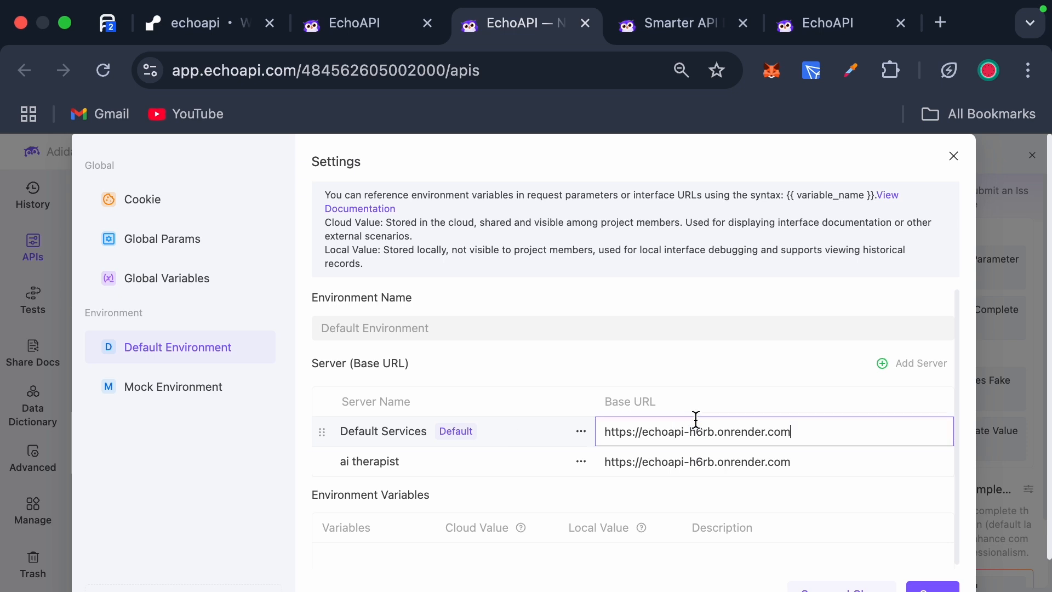
left_click(841, 587)
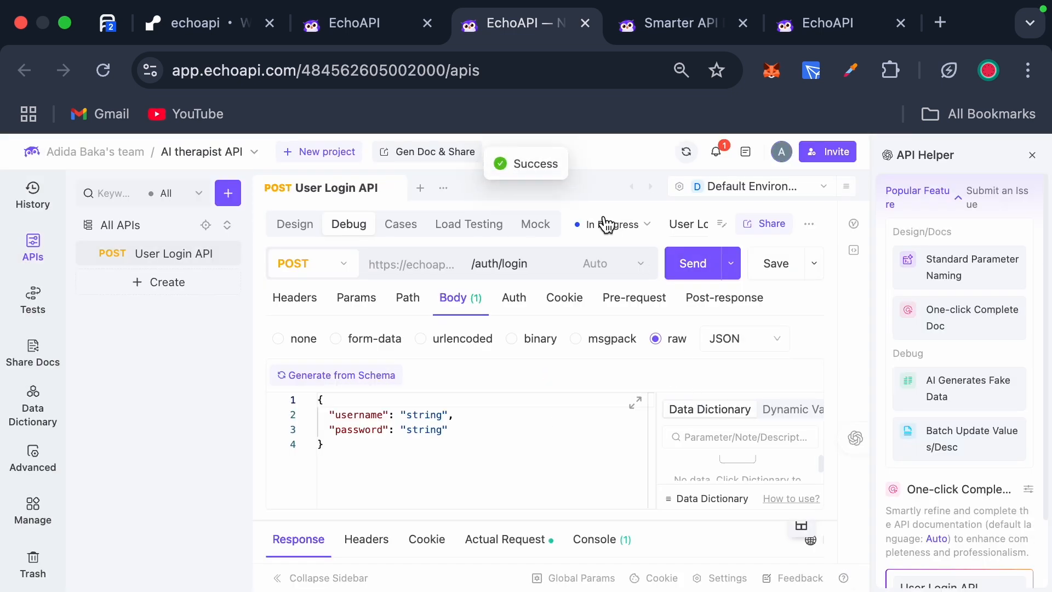
- Start another AI Intelligent Extraction and copy the full /sessions GET route function from main.py in the code editor
left_click(165, 289)
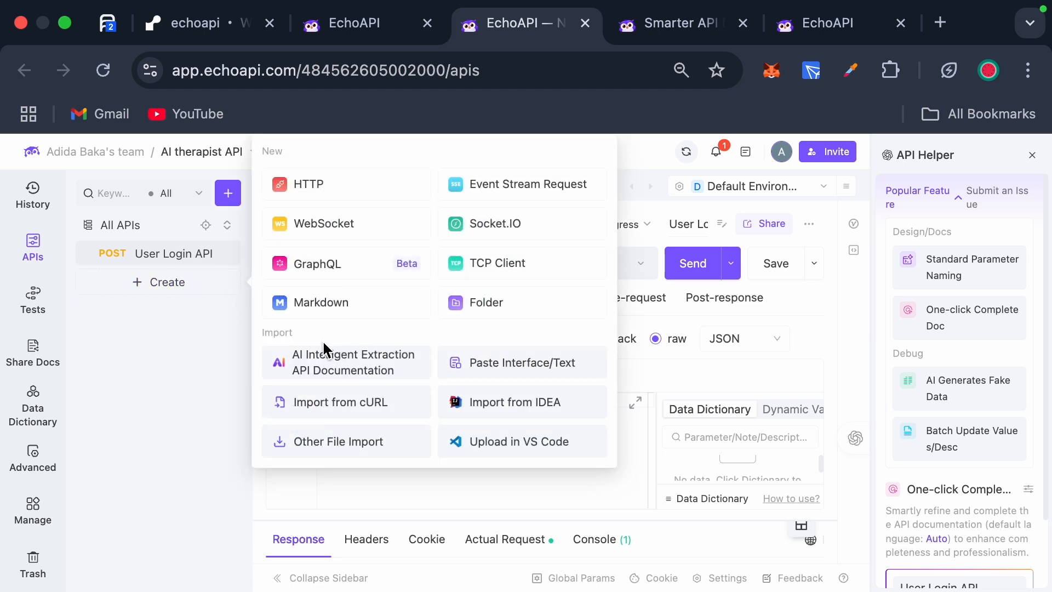
left_click(322, 358)
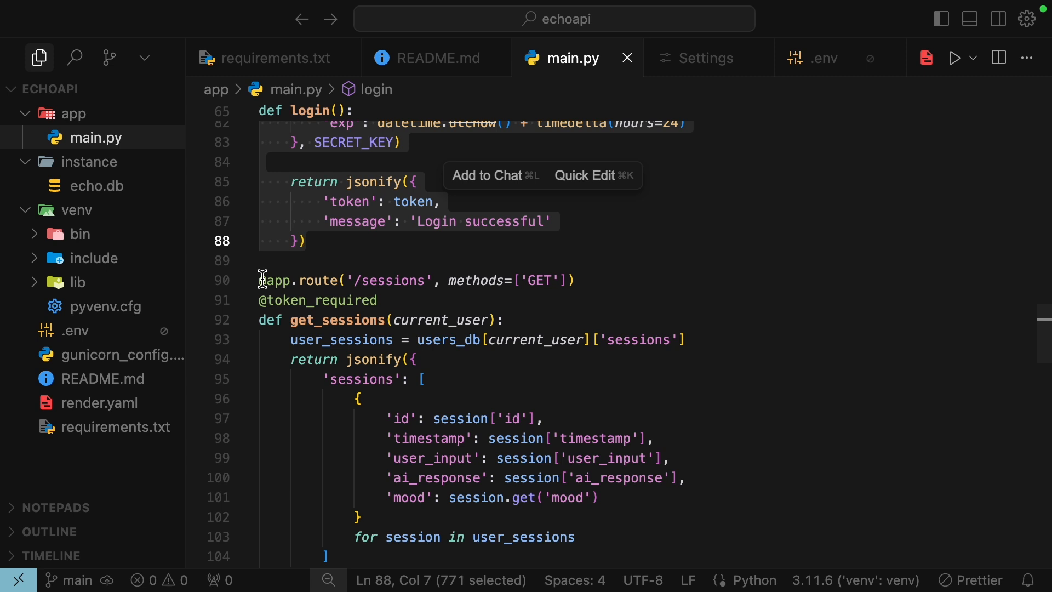
left_click_drag(259, 278, 353, 378)
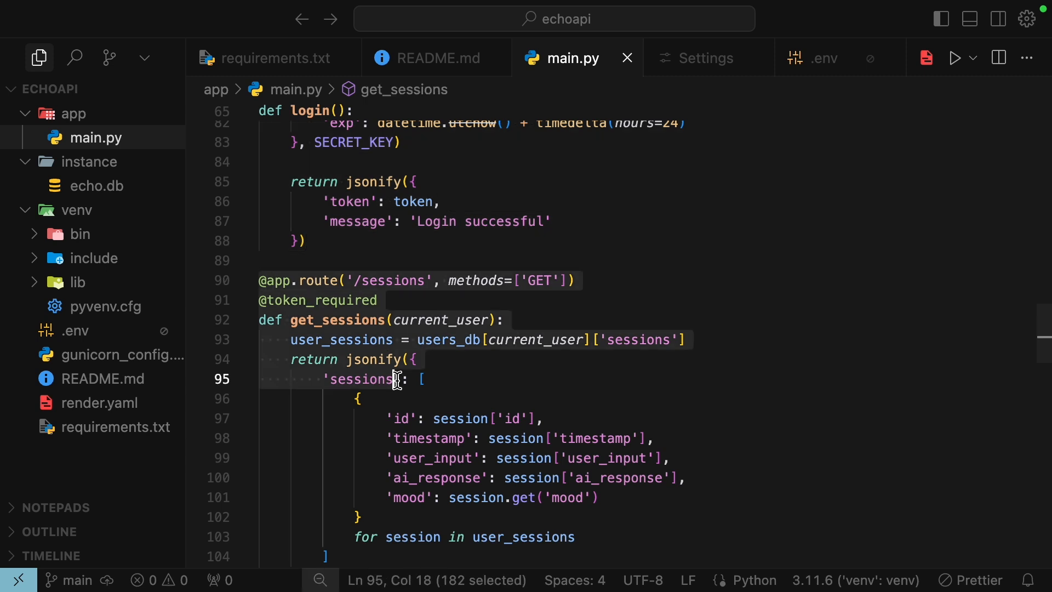
scroll(399, 378, "down", 5)
left_click(453, 266, "shift")
scroll(453, 266, "up", 2)
scroll(452, 265, "up", 2)
left_click(428, 279, "shift")
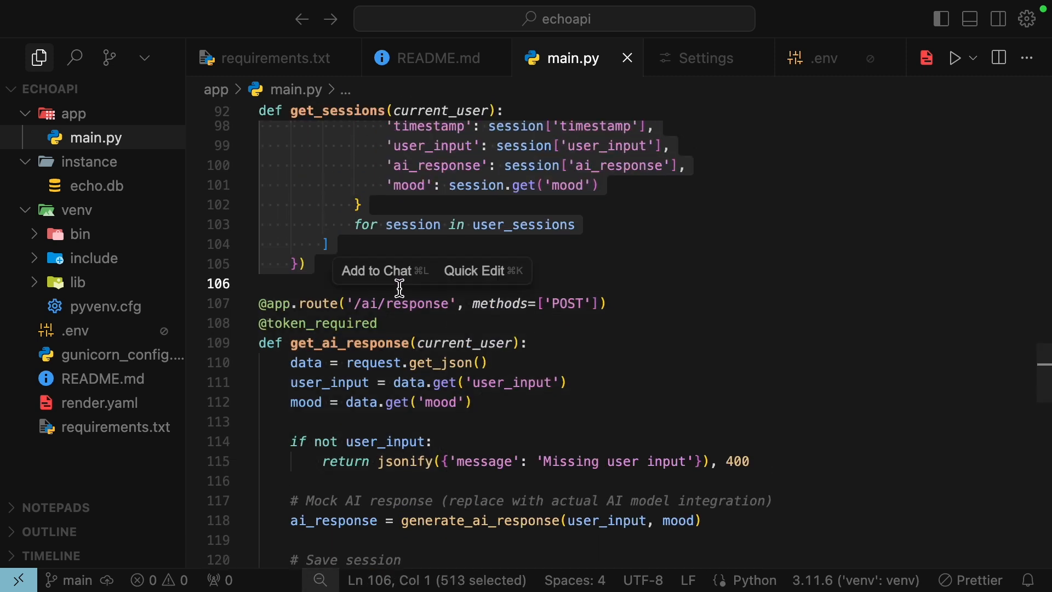
key("super+c")
- Back in EchoAPI, paste the /sessions route code into the AI extraction, then generate and save the API documentation
key("ctrl+Left")
left_click(362, 289)
key("super+v")
scroll(788, 510, "down", 2)
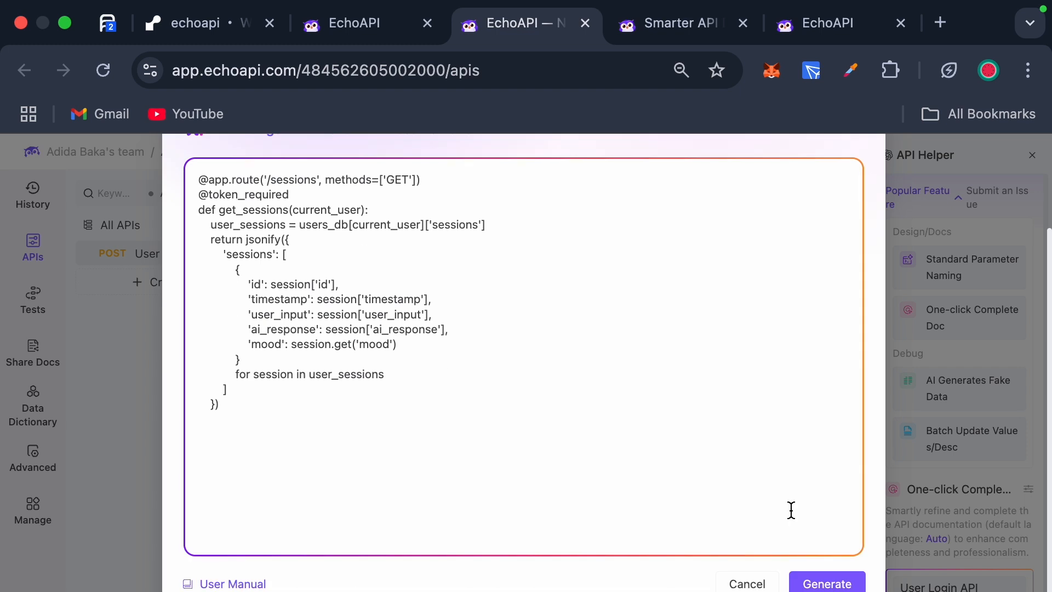
left_click(799, 581)
left_click(1008, 155)
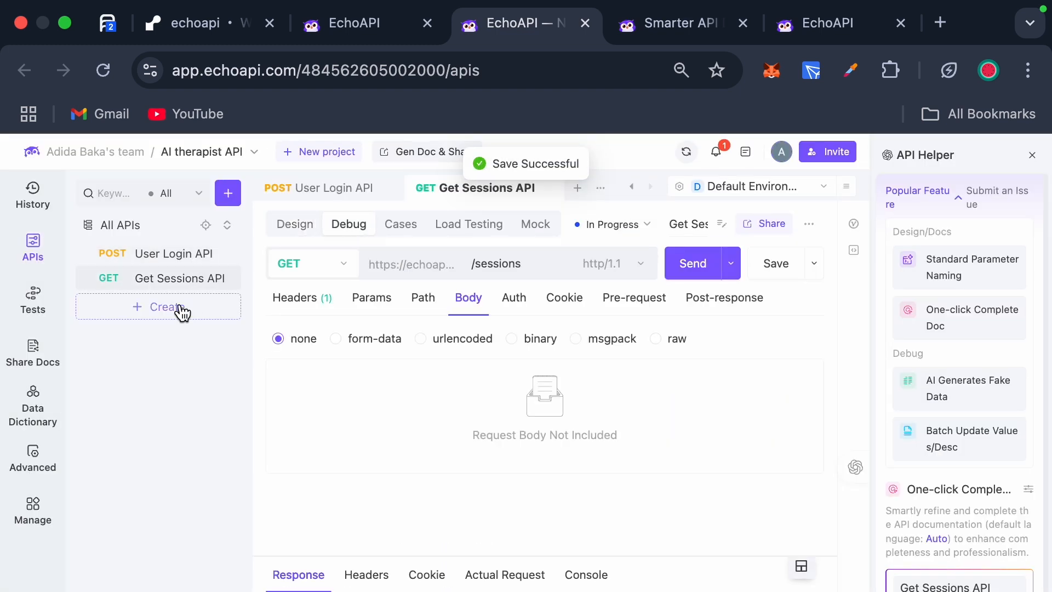
- Generate and save AI-extracted API documentation from the /ai/response POST route in main.py
left_click(180, 310)
left_click(309, 366)
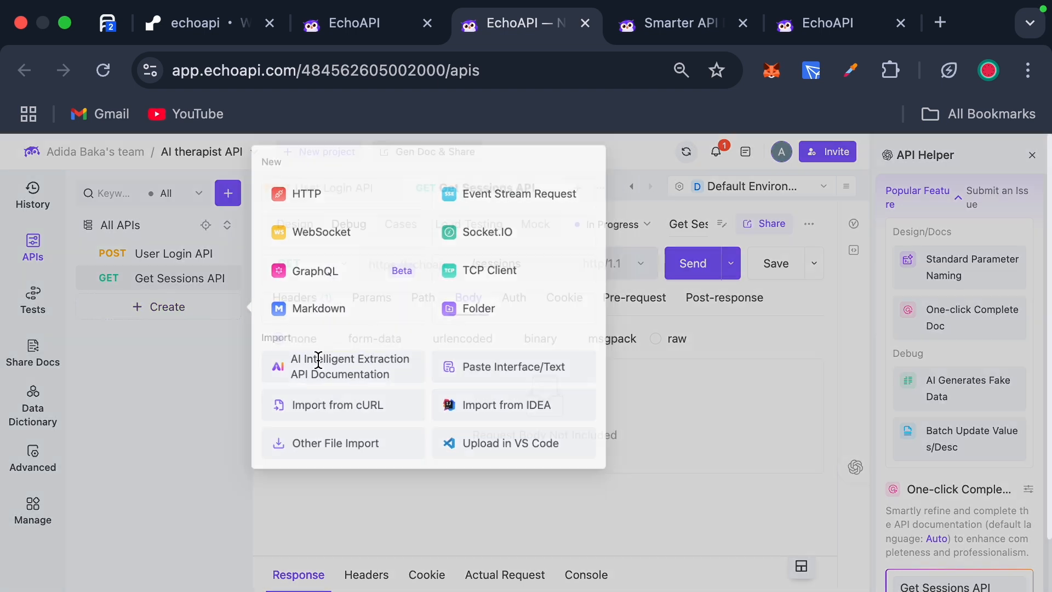
key("ctrl+Right")
left_click_drag(261, 286, 445, 313)
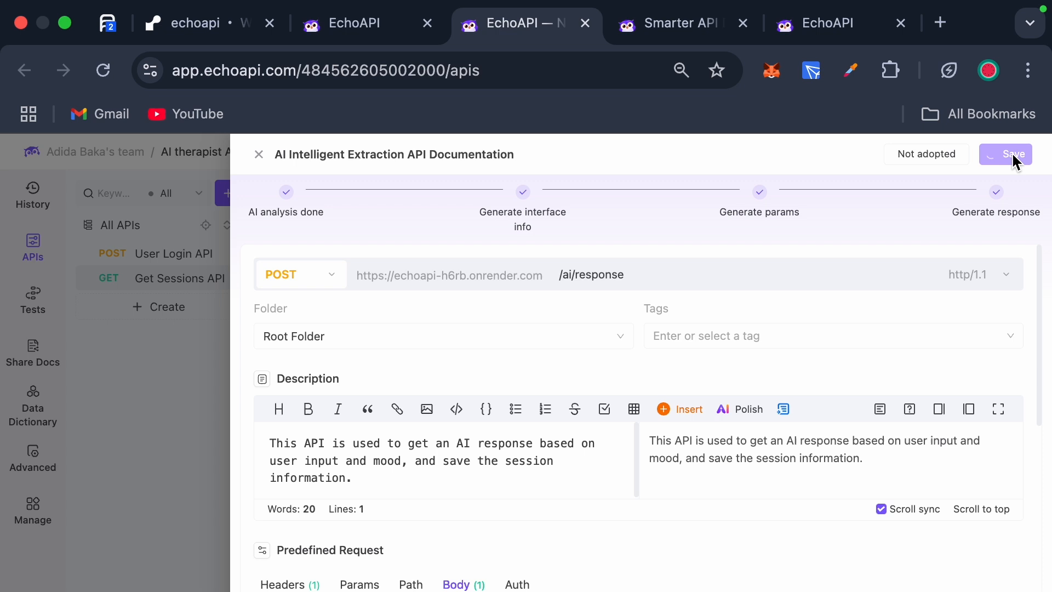
left_click(1016, 160)
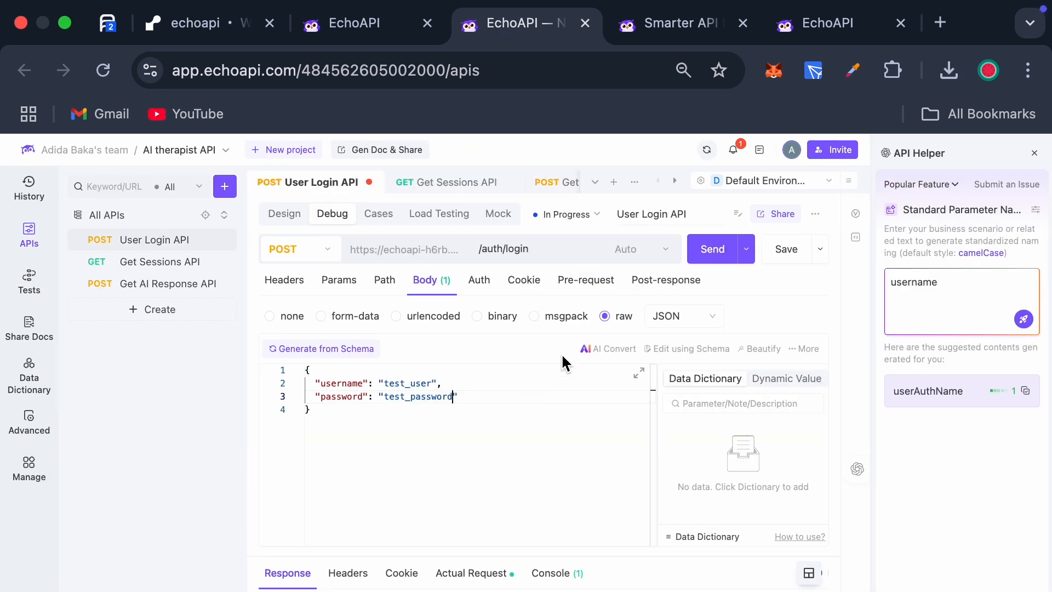
- Send the User Login API request and save the returned token as the project's global Bearer Token authentication
left_click(701, 256)
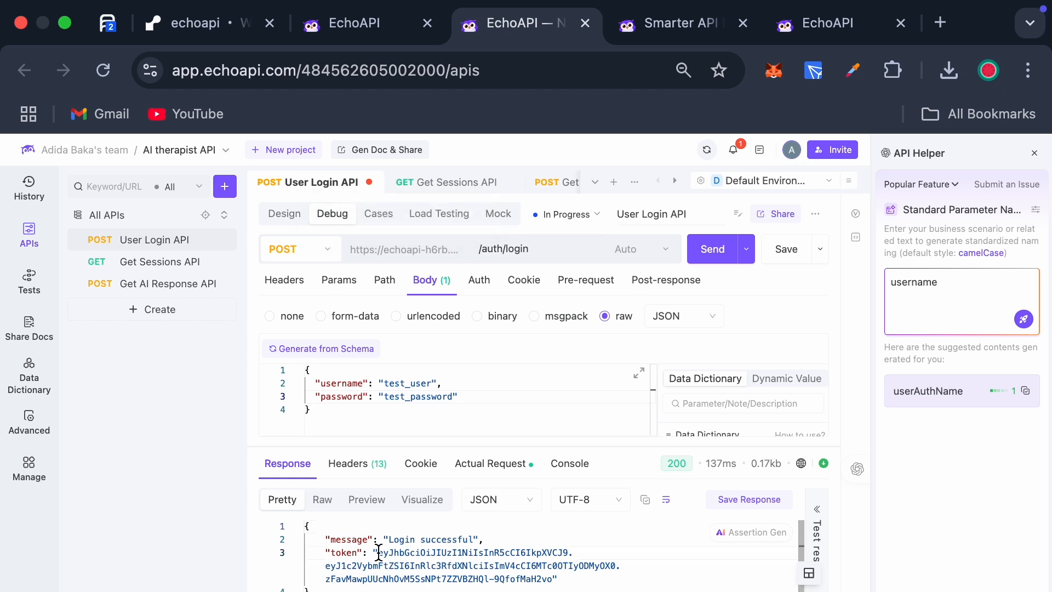
left_click_drag(378, 551, 552, 580)
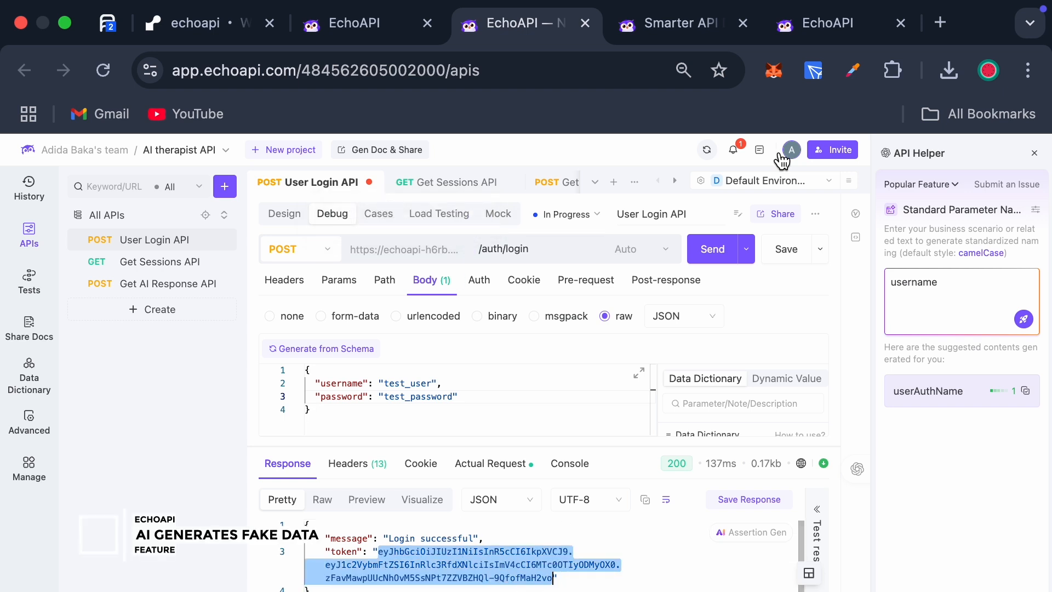
left_click(701, 181)
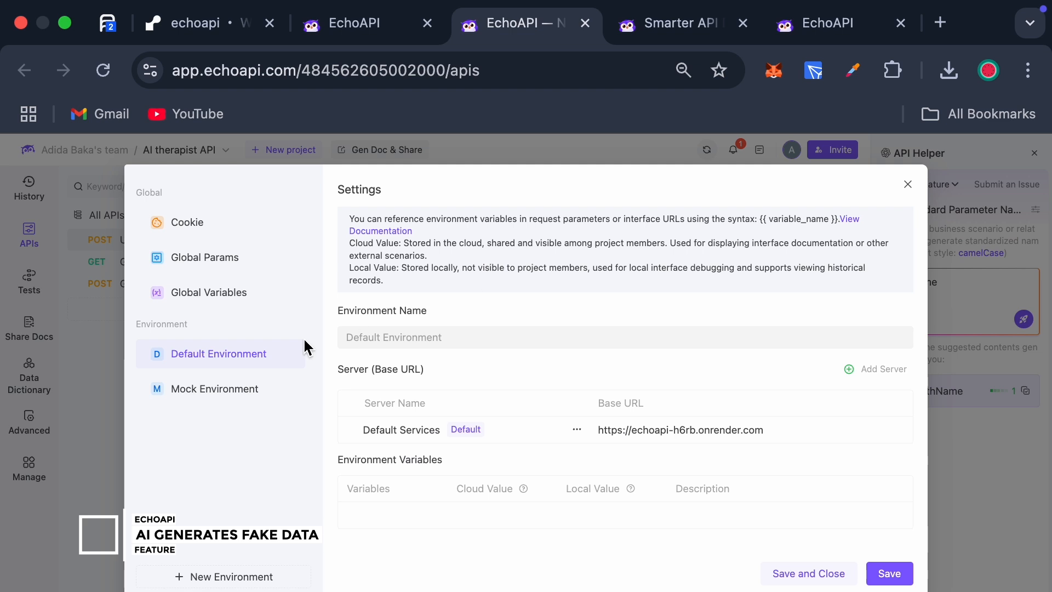
left_click(199, 259)
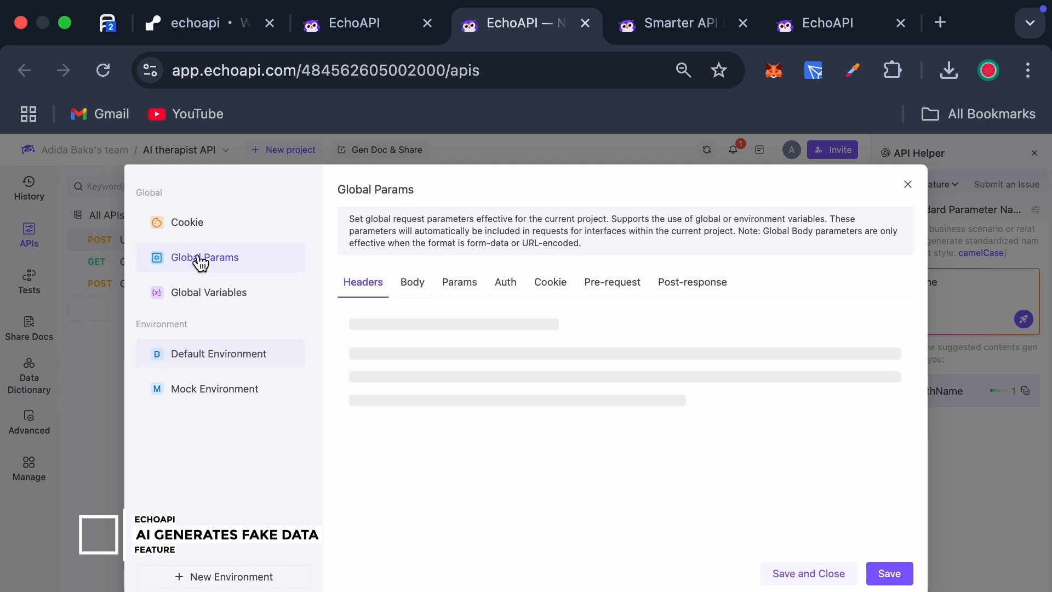
left_click(510, 283)
left_click(578, 321)
left_click(559, 416)
left_click(603, 359)
key("ctrl+v")
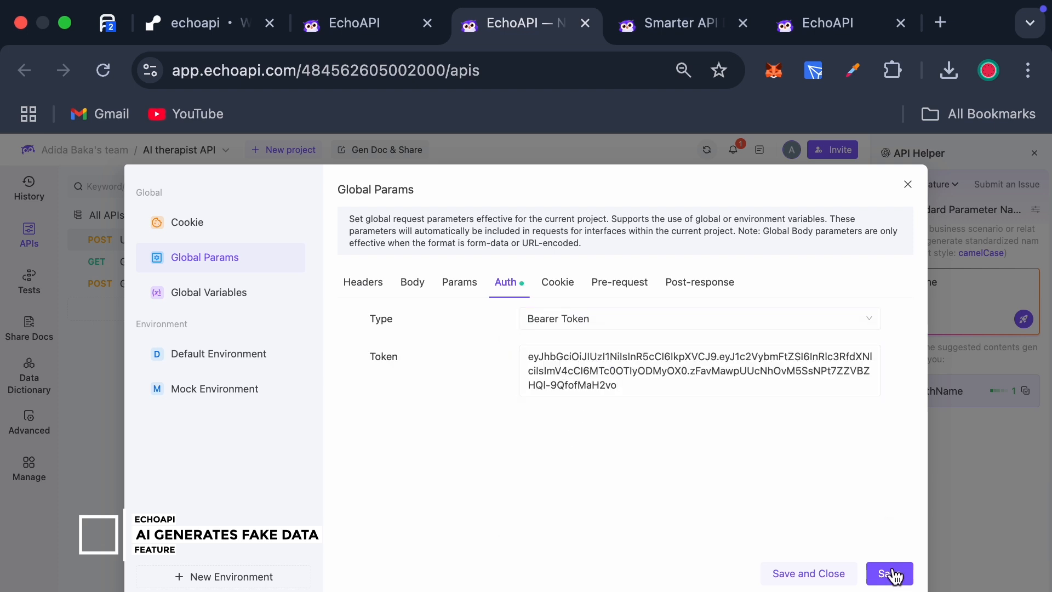
left_click(888, 571)
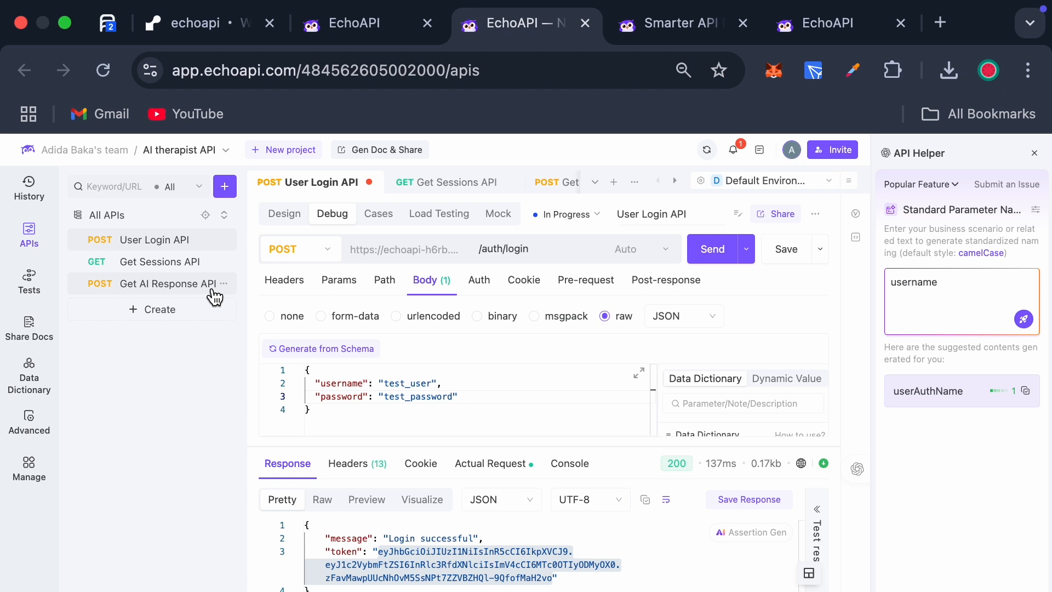
- Open the Get AI Response API request body and generate fake data for user_input with AI Generates Fake Data
left_click(211, 290)
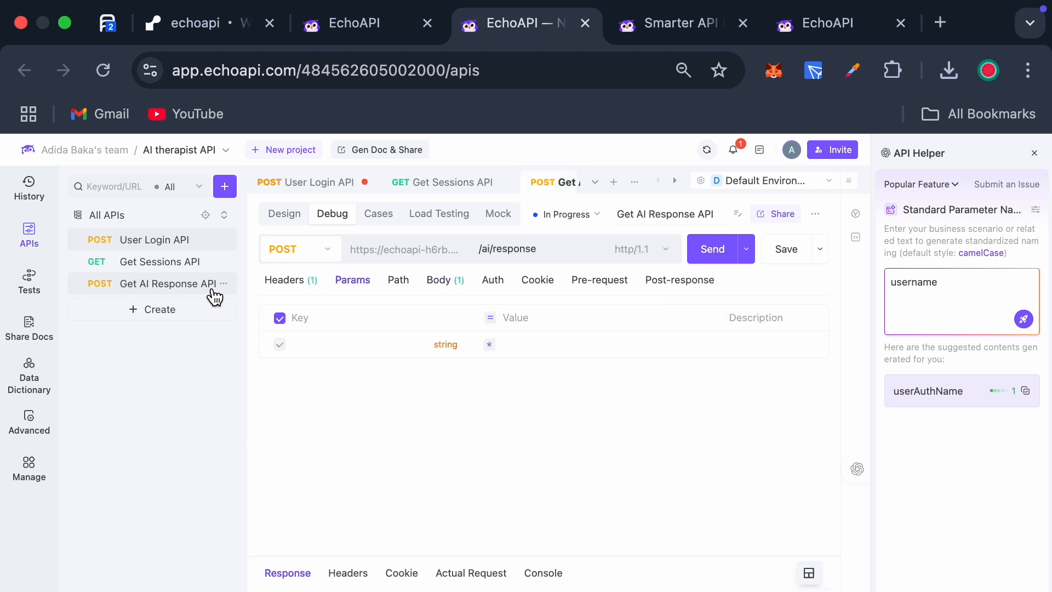
left_click(438, 281)
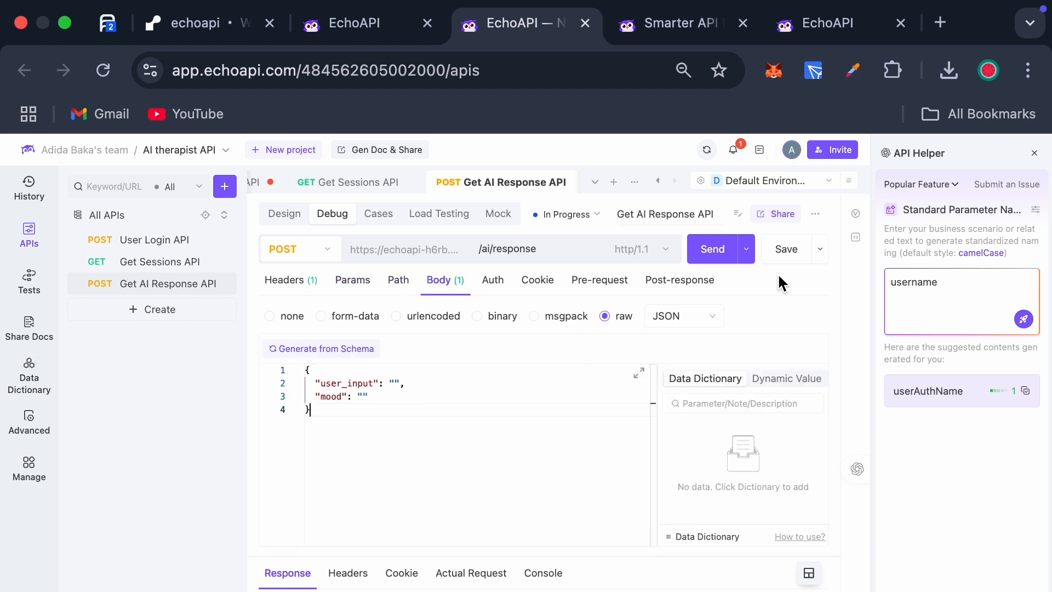
left_click(954, 188)
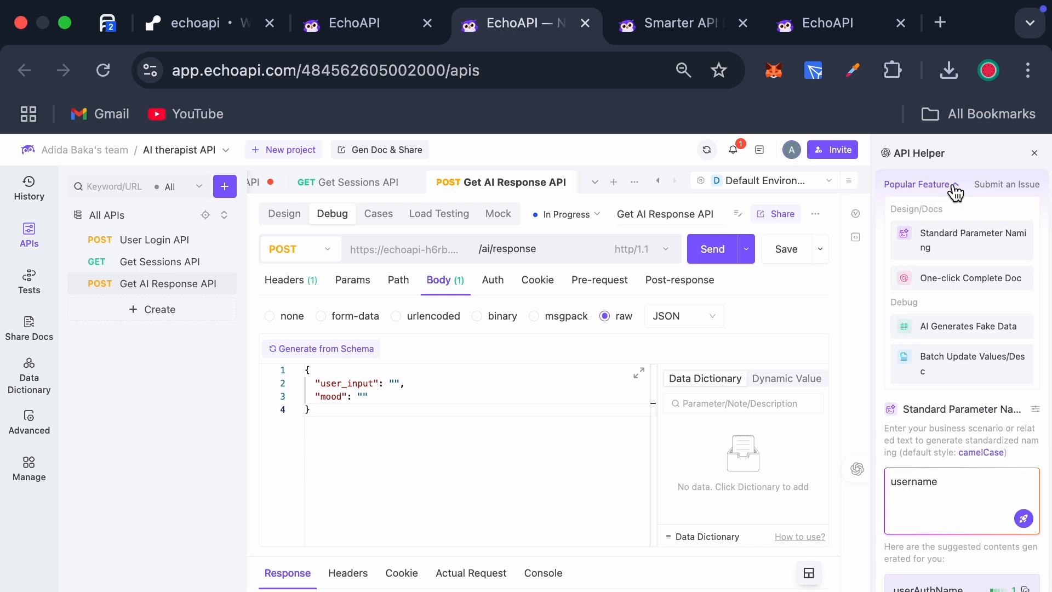
left_click(946, 333)
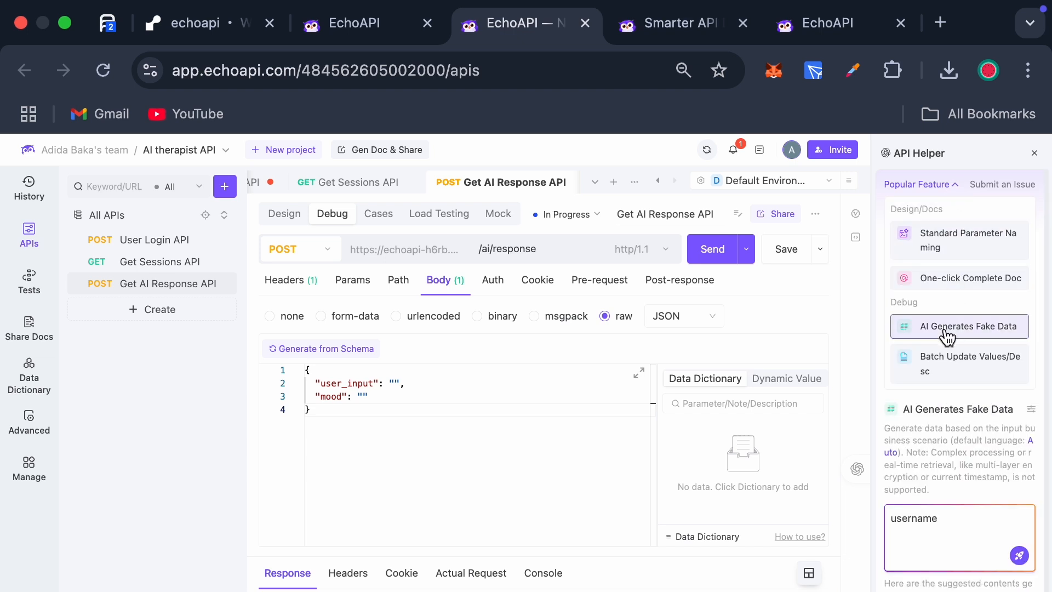
scroll(945, 384, "down", 1)
double_click(947, 513)
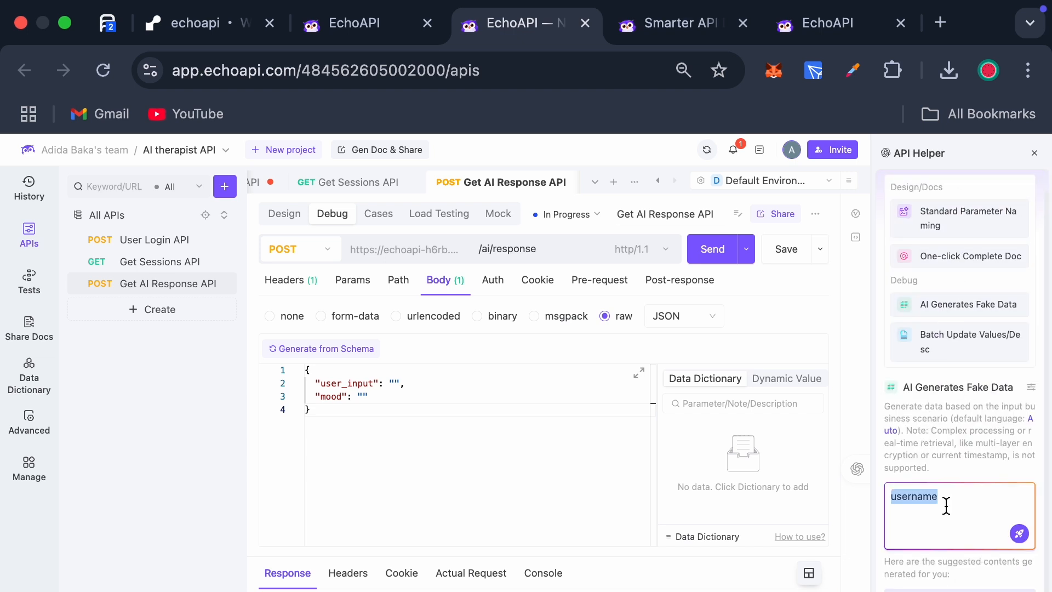
key("BackSpace")
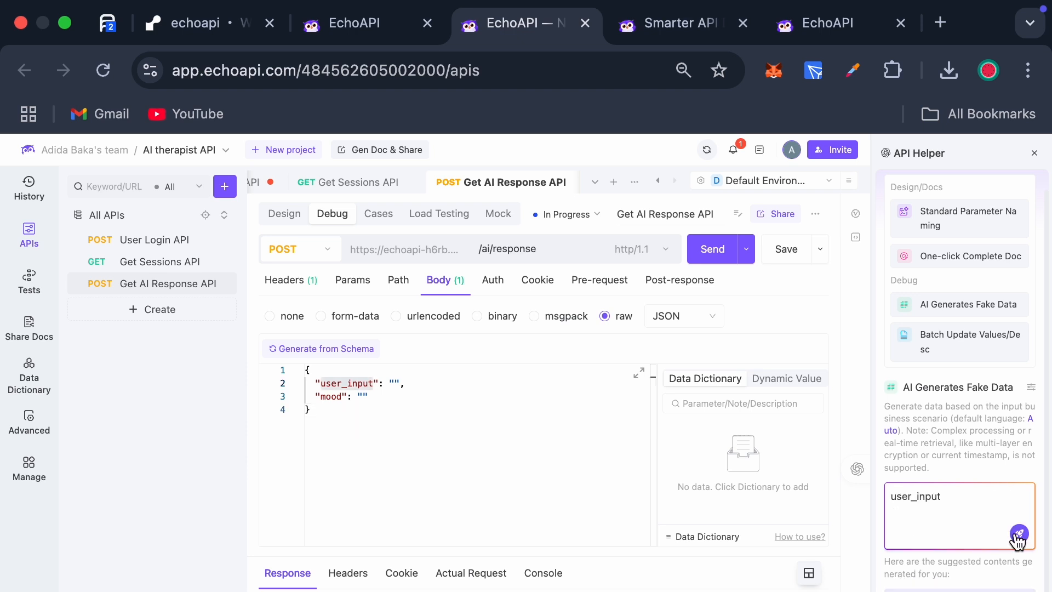
left_click(1018, 545)
scroll(1002, 430, "up", 1)
left_click(948, 185)
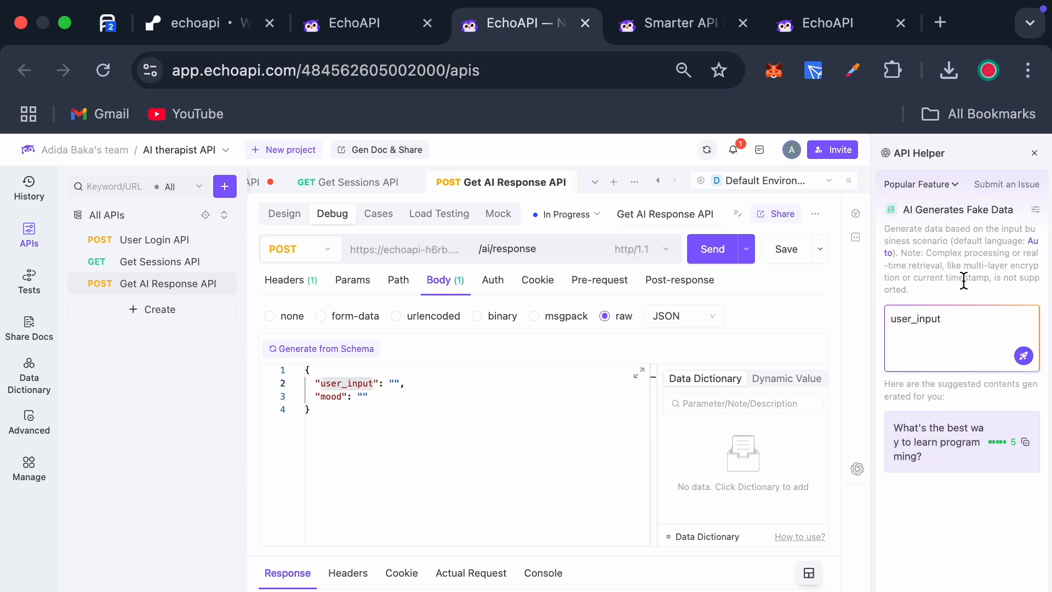
- Copy the generated suggestion "What's the best way to learn programming?" into the request body's user_input value
left_click(1025, 443)
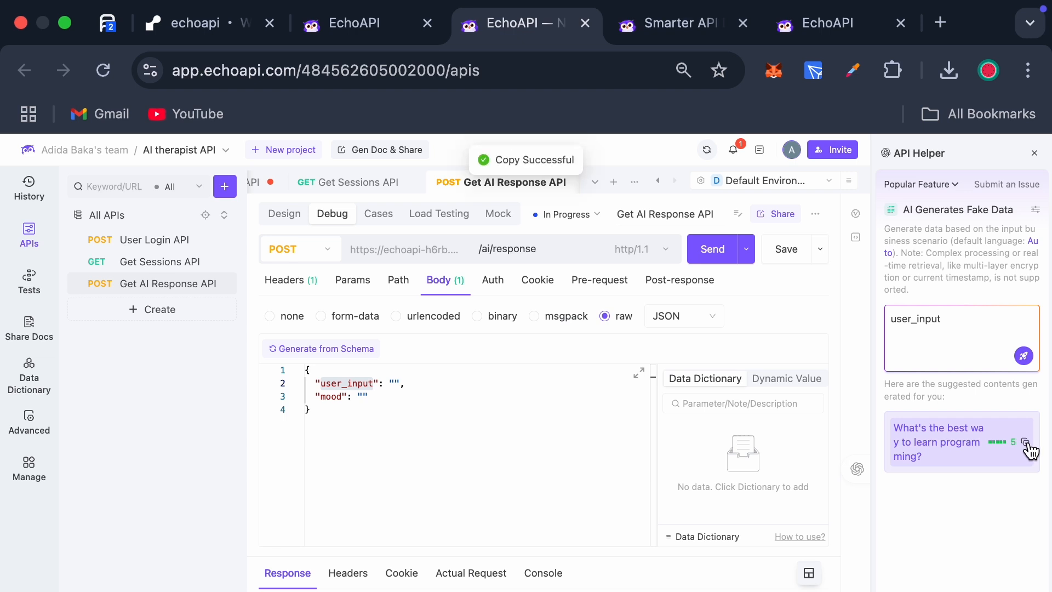
left_click(395, 383)
key("super+v")
- Generate "Happy" as the mood value with AI Generates Fake Data, send the Get AI Response API request, and enlarge the response area
double_click(331, 396)
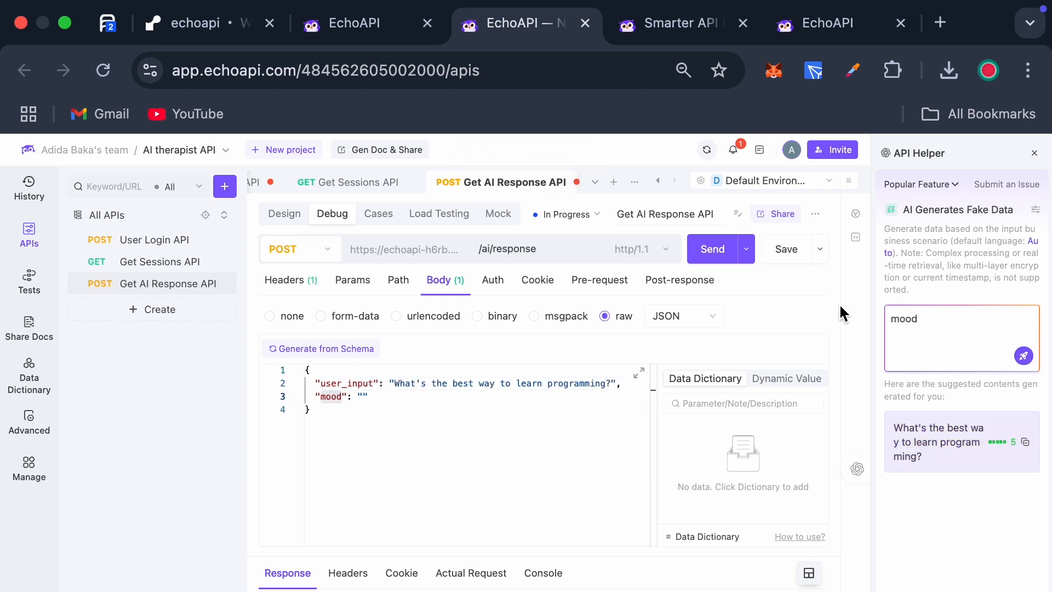
left_click(716, 249)
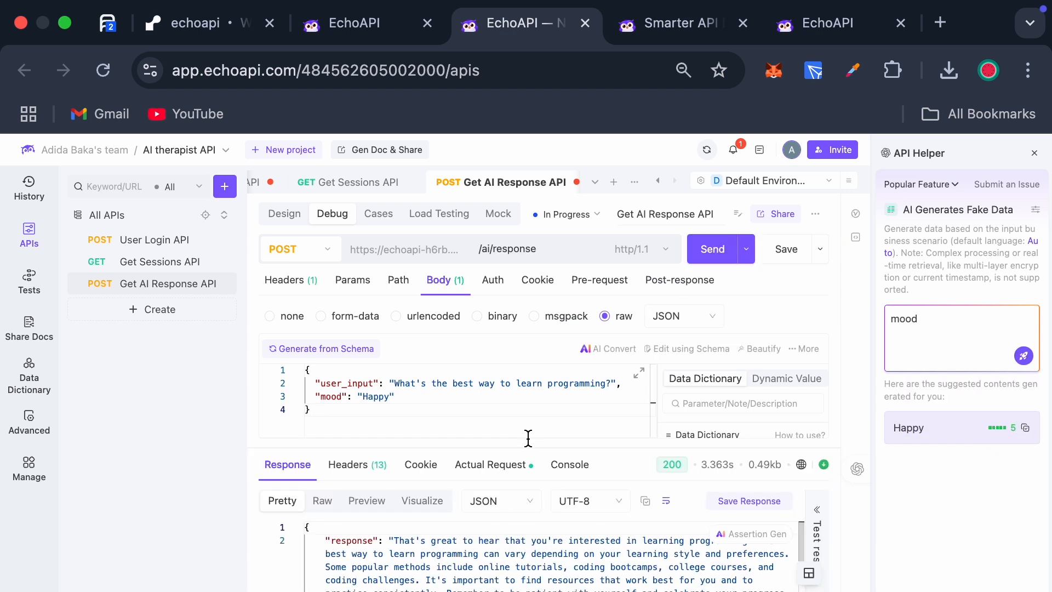
left_click_drag(528, 450, 529, 305)
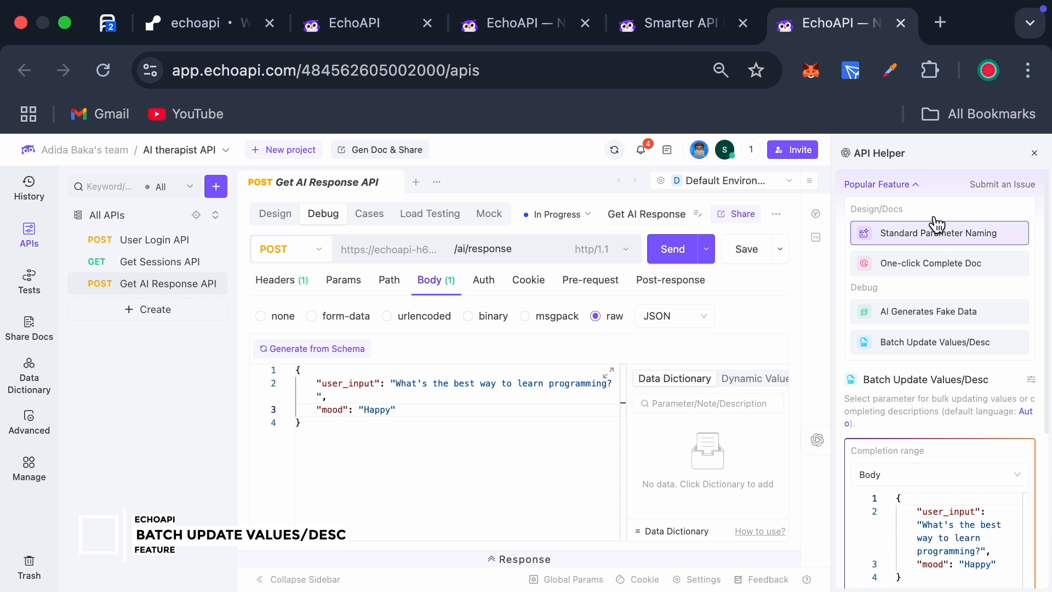
- Generate descriptions for the user_input and mood body parameters with the Batch Update Values/Desc feature's Complete Description option
left_click(914, 187)
scroll(947, 387, "down", 1)
scroll(947, 386, "up", 1)
scroll(906, 329, "up", 3)
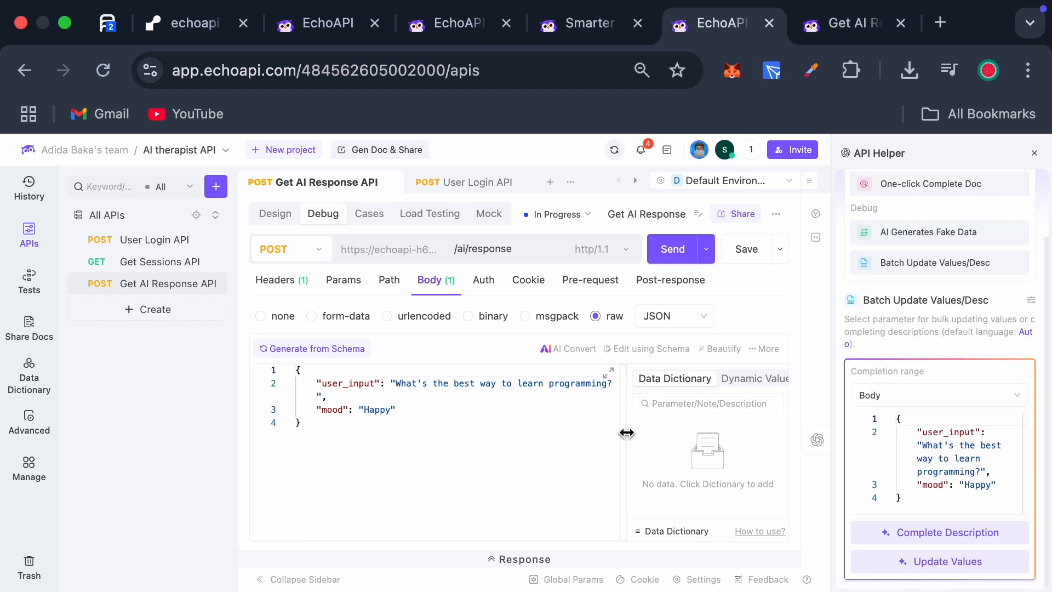
left_click(935, 539)
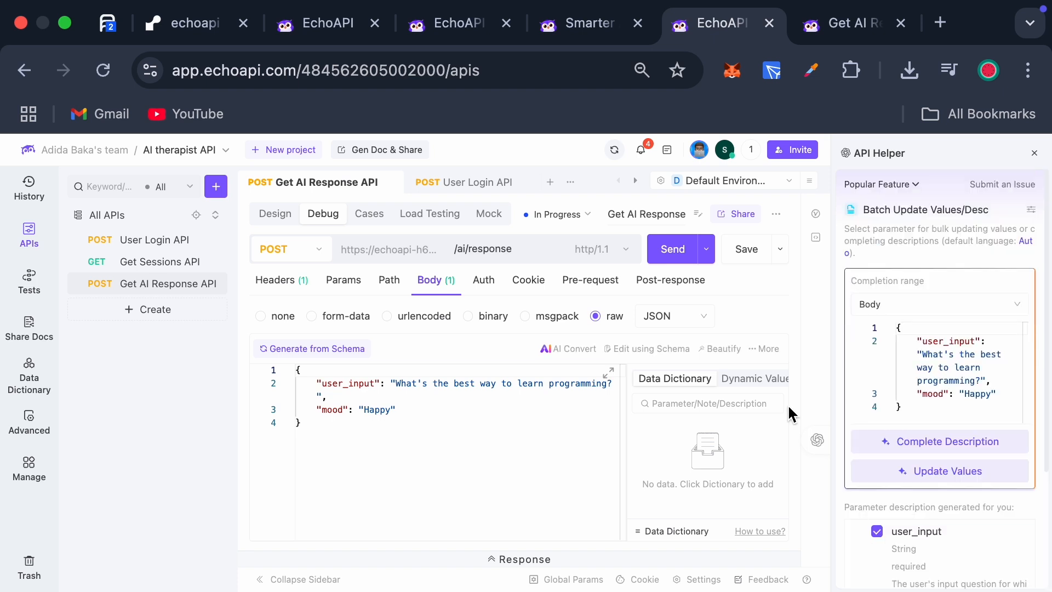
- Save the body schema with generated values and sync the mood and user_input descriptions to the current API body
left_click(637, 354)
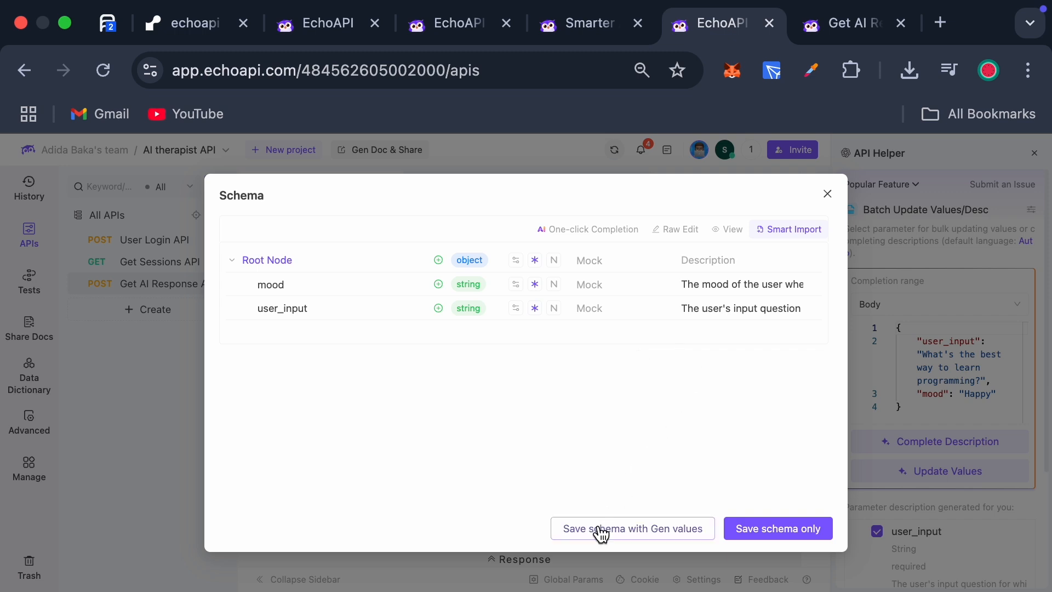
left_click(626, 530)
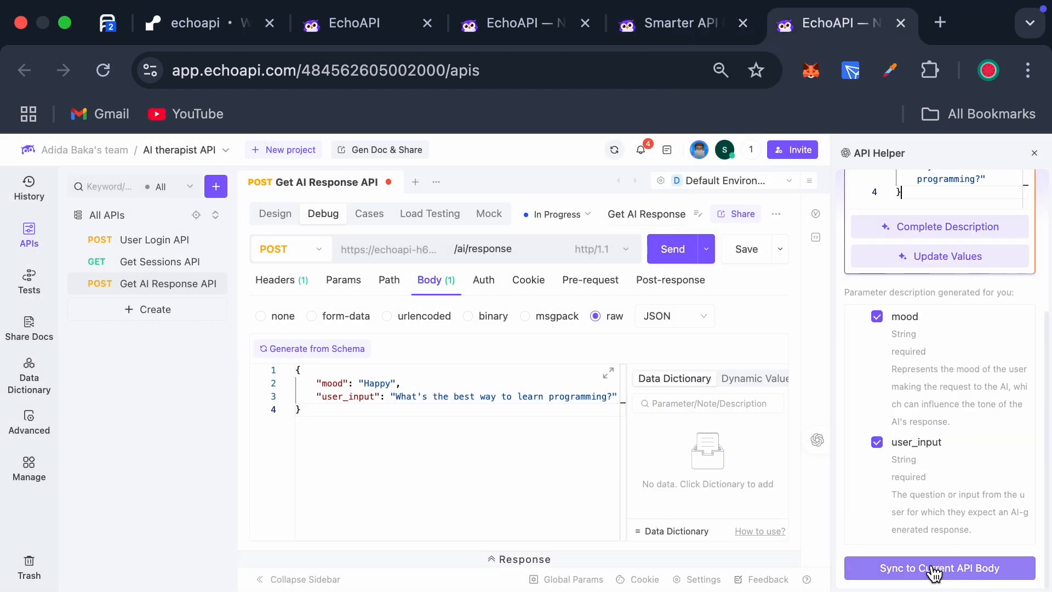
left_click(934, 569)
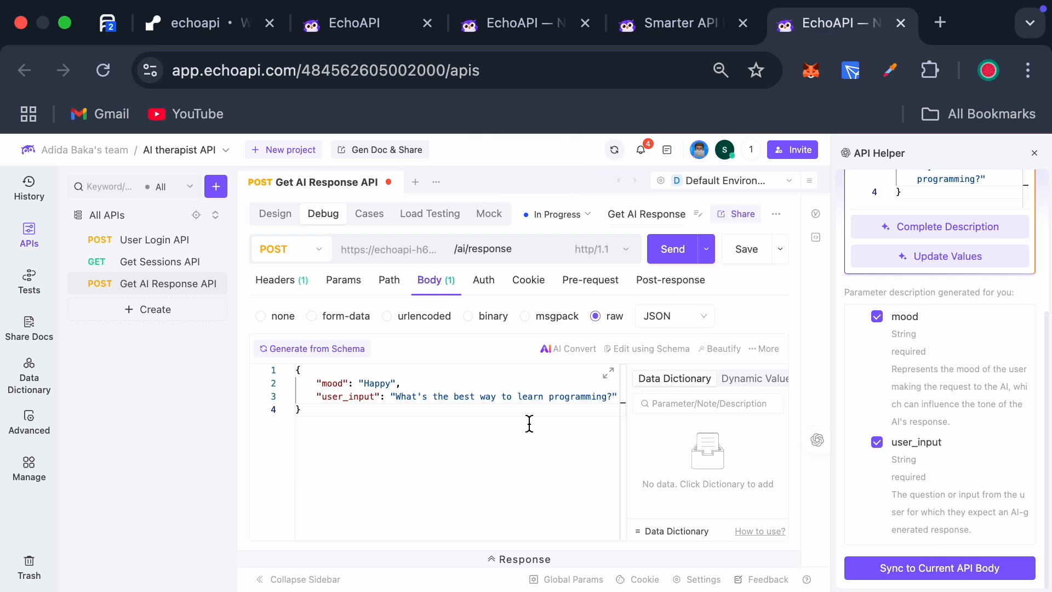
- Generate new values for user_input and mood in the Get AI Response API body using Batch Update Values/Desc
left_click(951, 465)
scroll(940, 474, "down", 1)
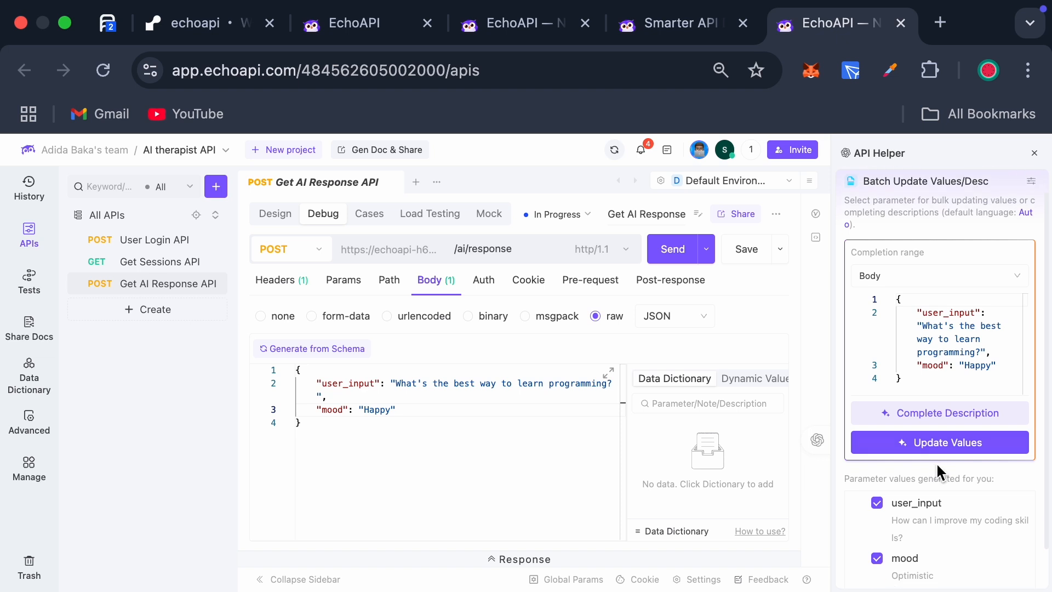
left_click(944, 449)
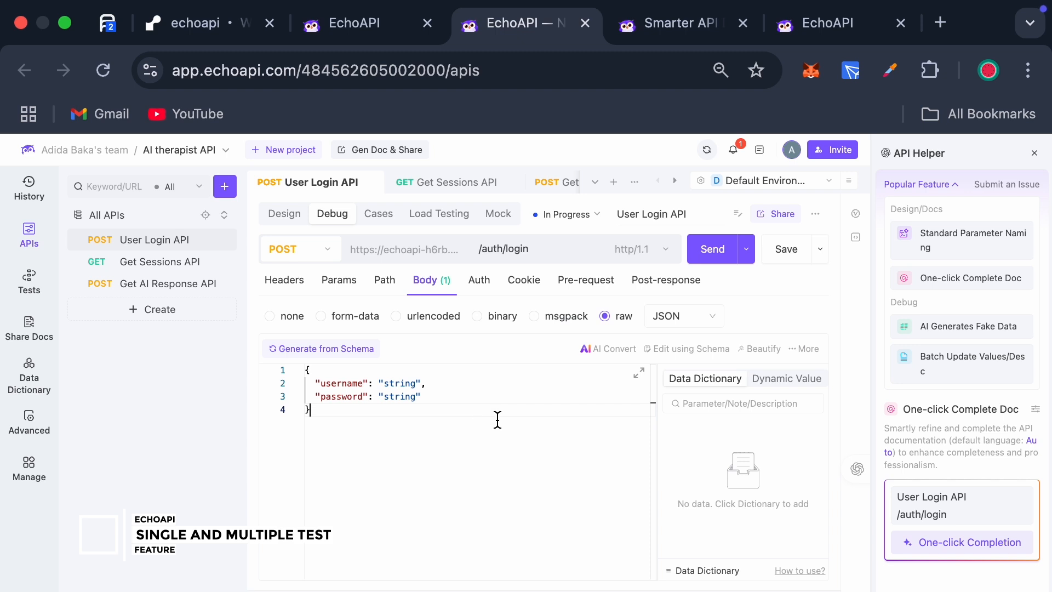
- Generate AI-powered test cases for the User Login API with all eight test categories selected, and review the preview
left_click(378, 214)
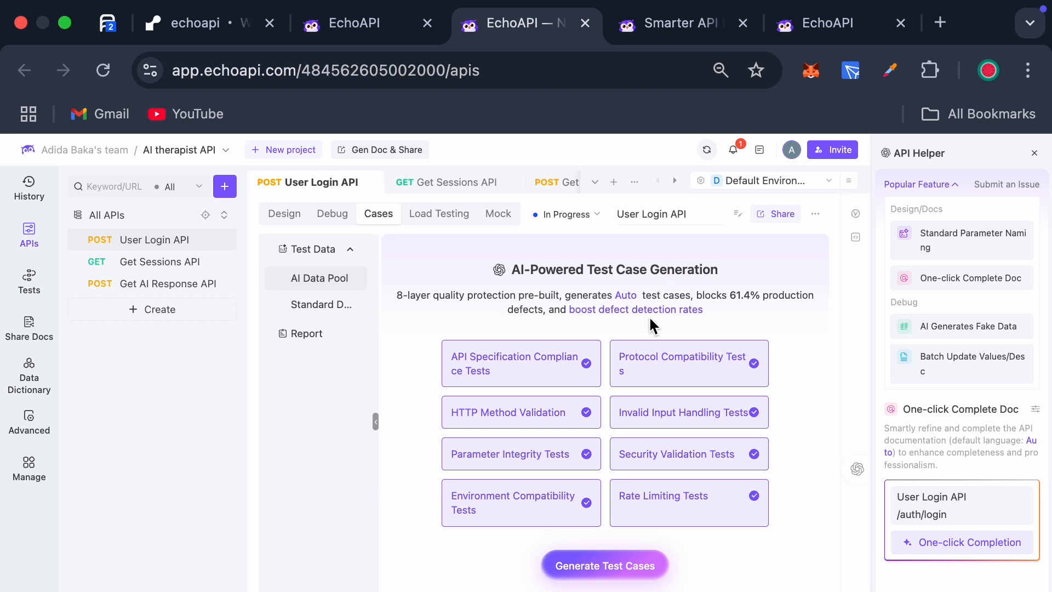
left_click(594, 567)
scroll(632, 403, "down", 3)
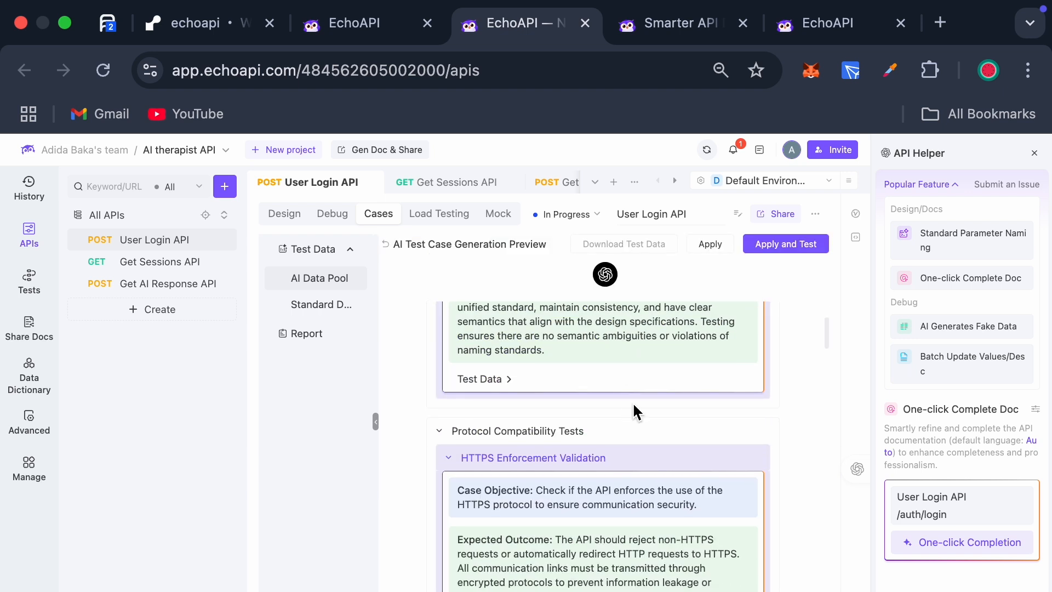
scroll(582, 446, "down", 4)
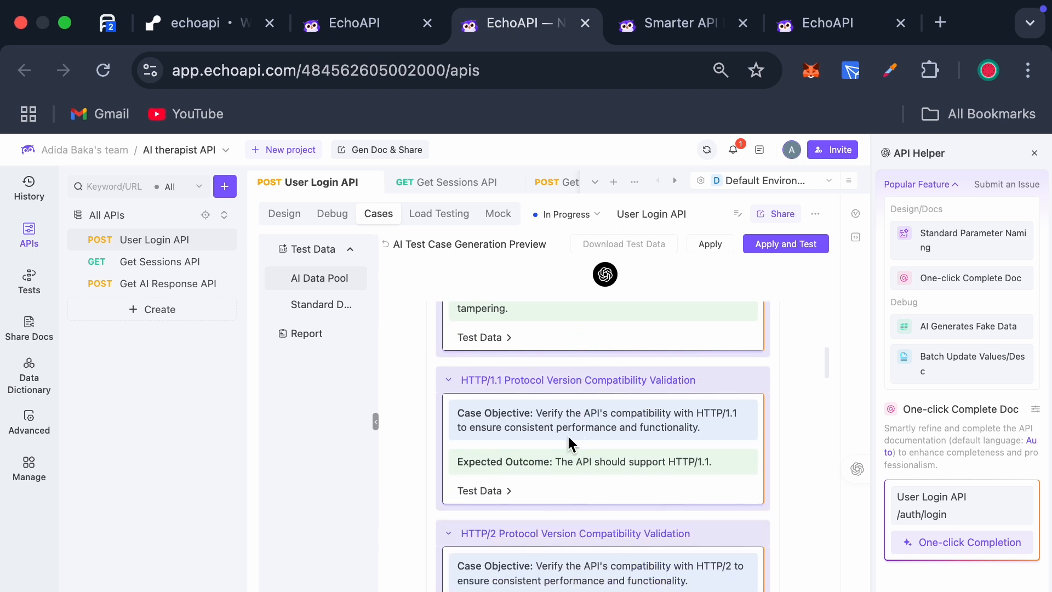
scroll(444, 480, "down", 1)
scroll(444, 480, "down", 5)
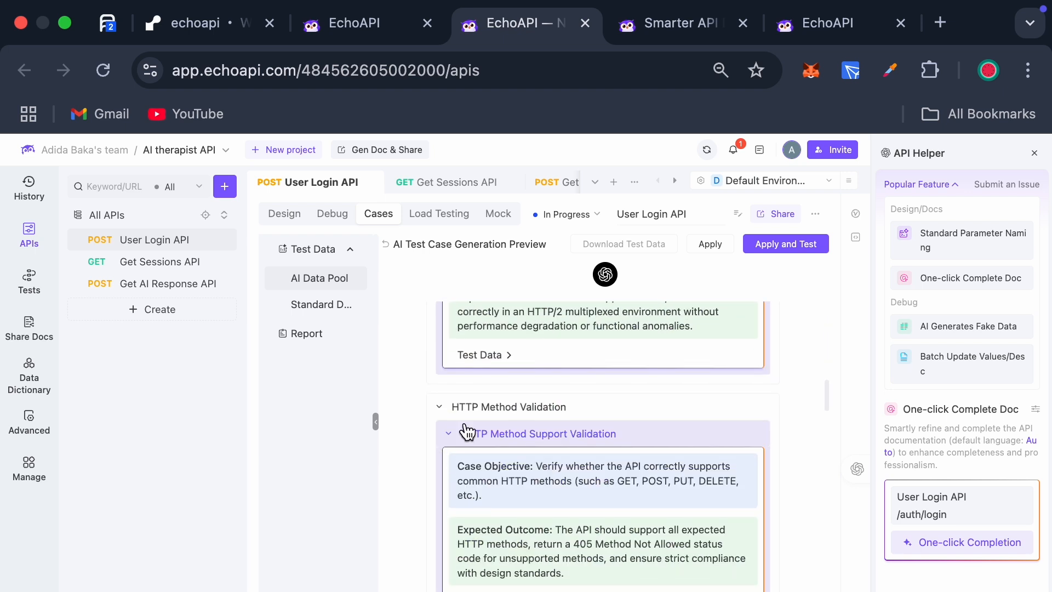
scroll(571, 418, "down", 3)
scroll(575, 418, "up", 15)
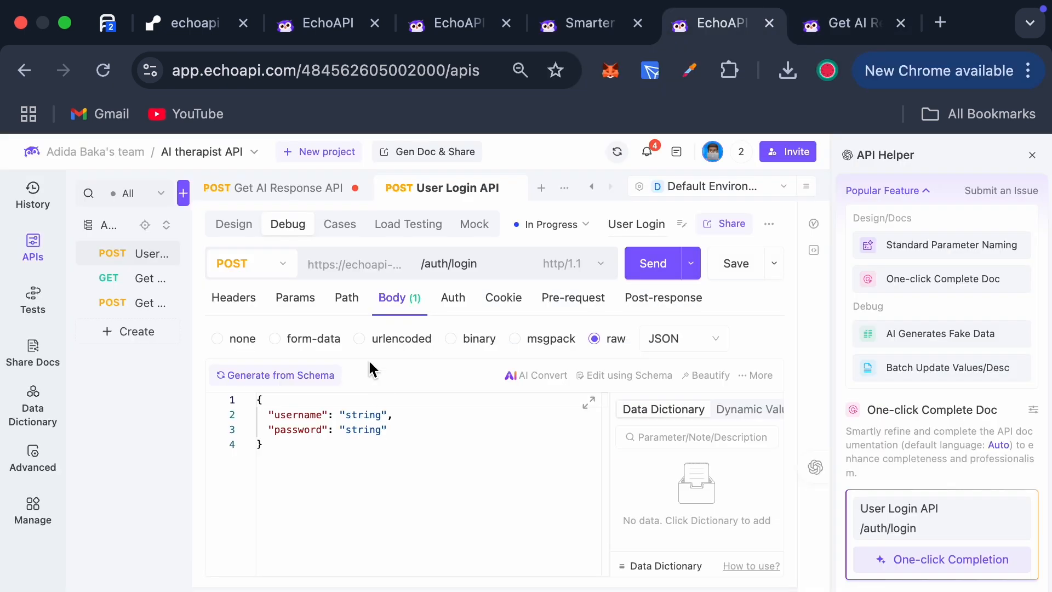
- Examine the User Login API's AI data pool test categories and expand API Specification Compliance Tests to read its case objective and expected outcome
left_click(351, 230)
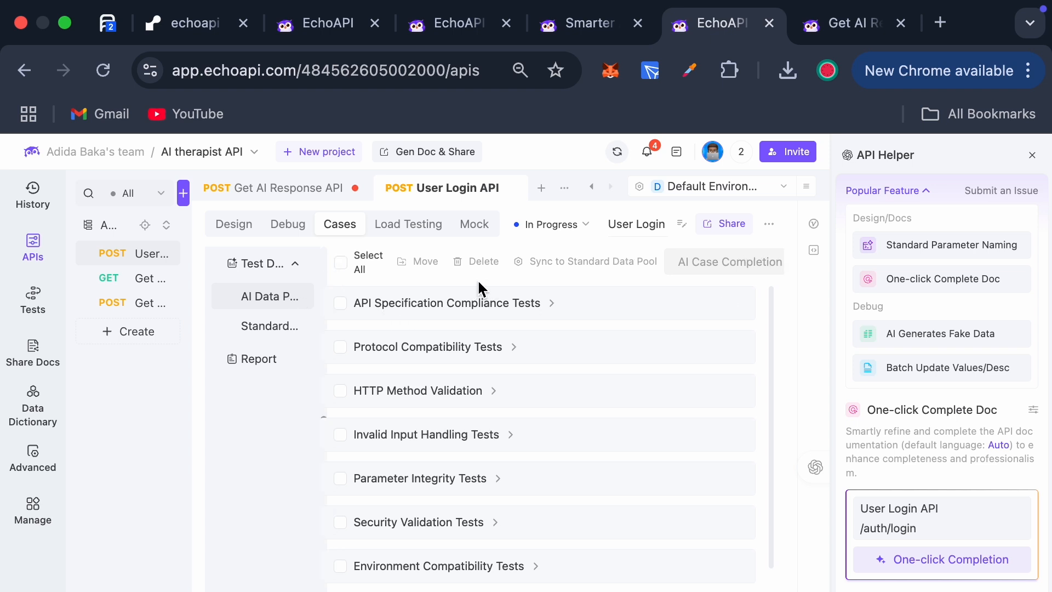
scroll(457, 346, "down", 1)
scroll(459, 347, "up", 1)
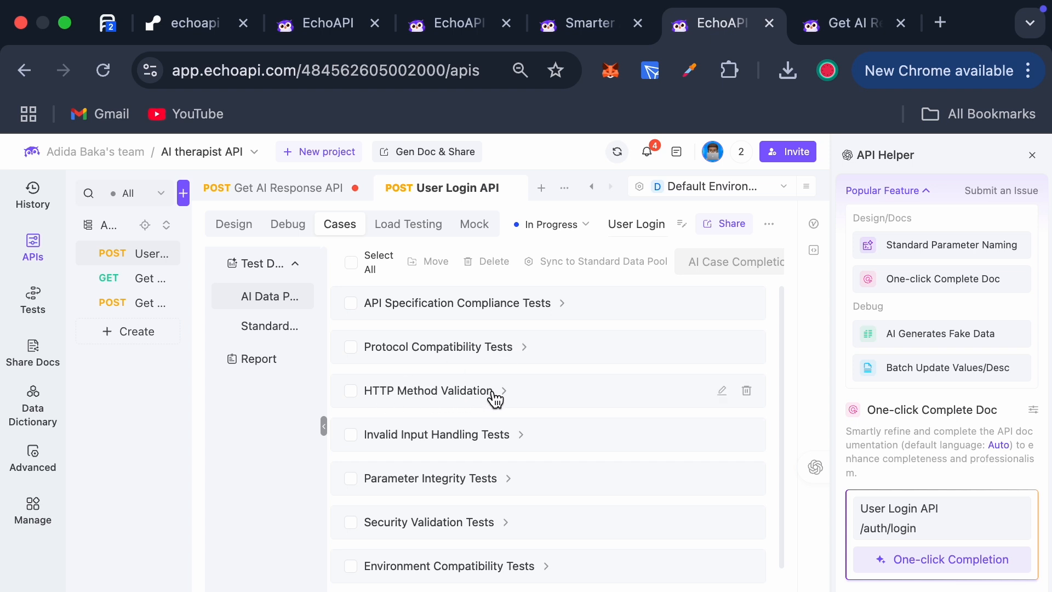
scroll(496, 398, "down", 1)
scroll(496, 399, "up", 1)
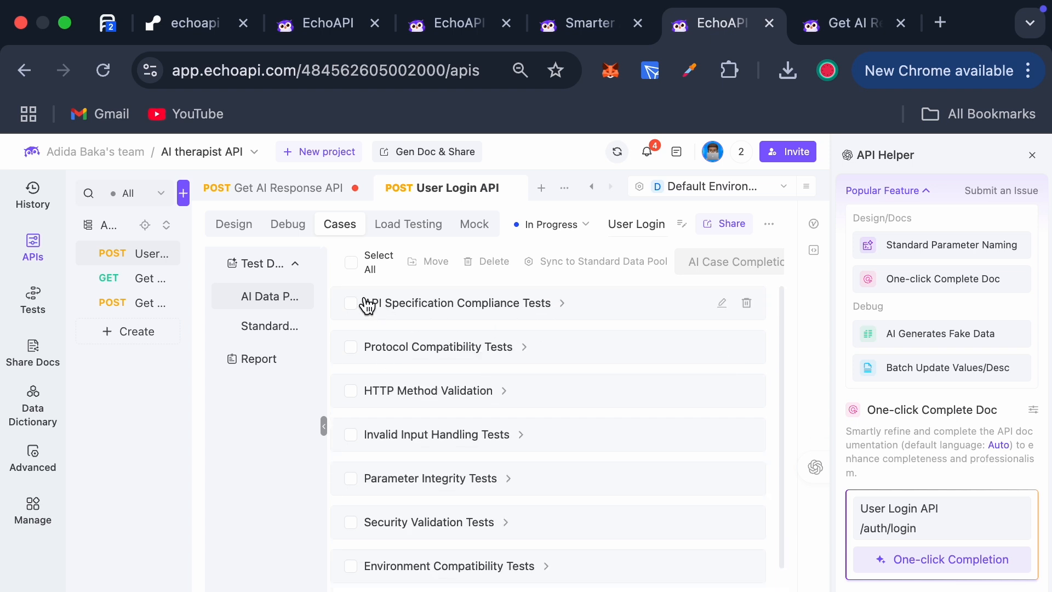
left_click(561, 310)
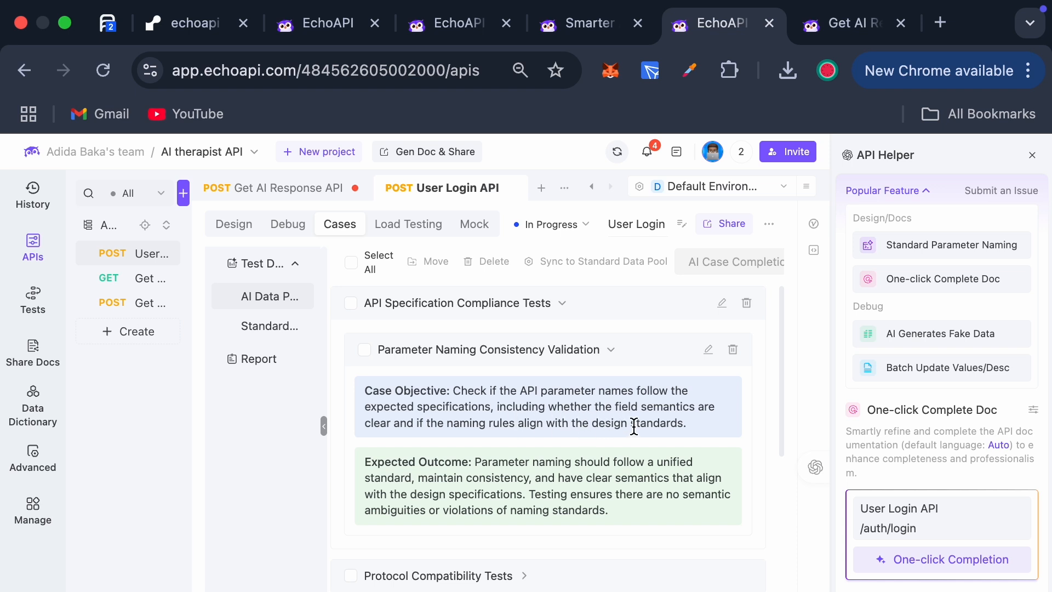
scroll(632, 424, "down", 2)
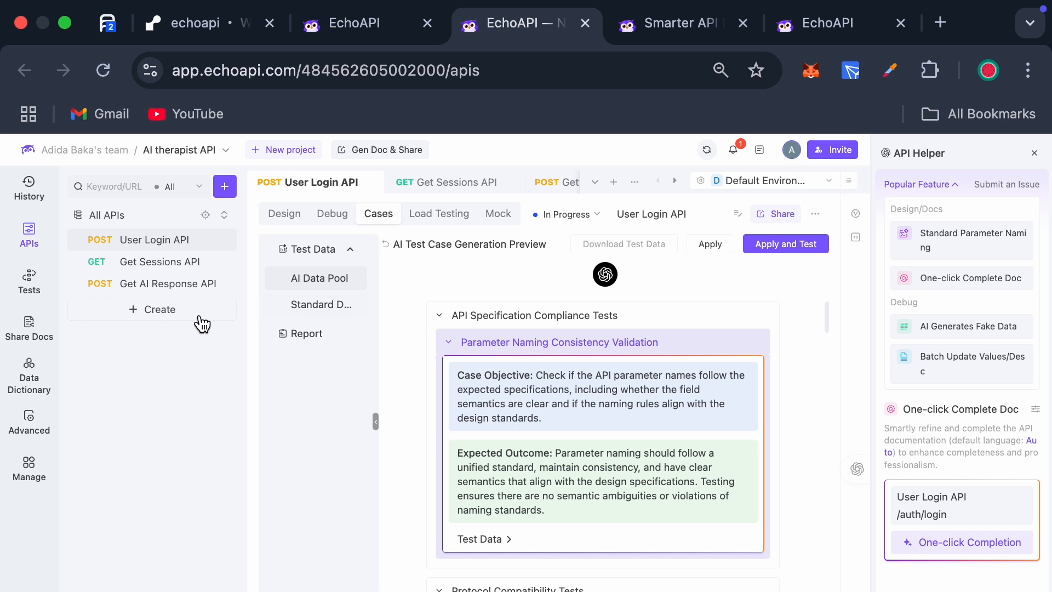
- Create a new test case named AI-Therapist under All Cases in the project's tests
left_click(33, 290)
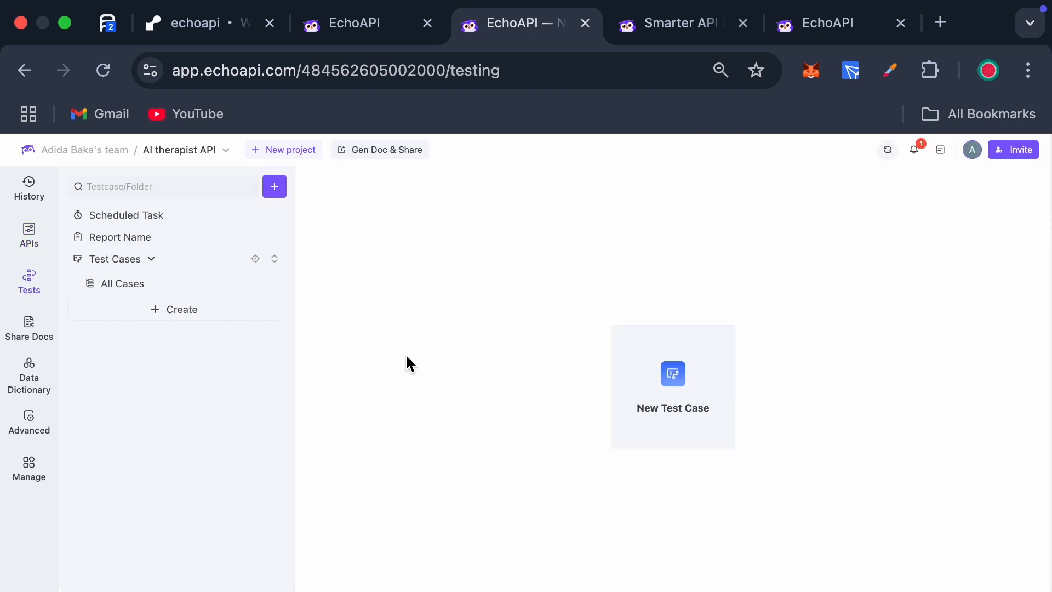
left_click(186, 310)
left_click(199, 336)
left_click(676, 458)
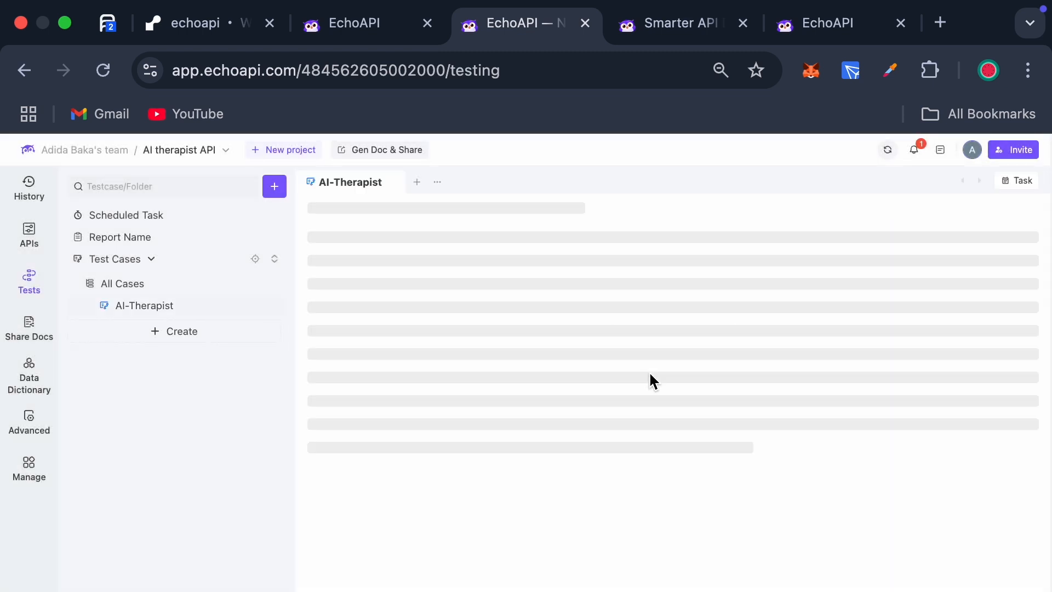
- Add the User Login, Get Sessions and Get AI Response APIs to the AI-Therapist test case as copied HTTP request steps
mouse_move(590, 297)
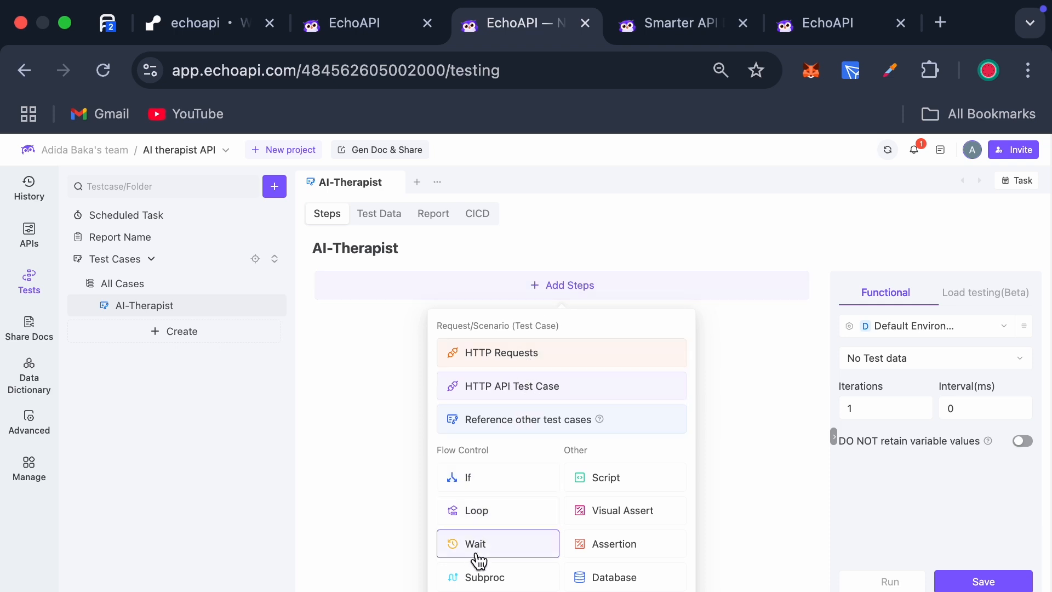
left_click(513, 358)
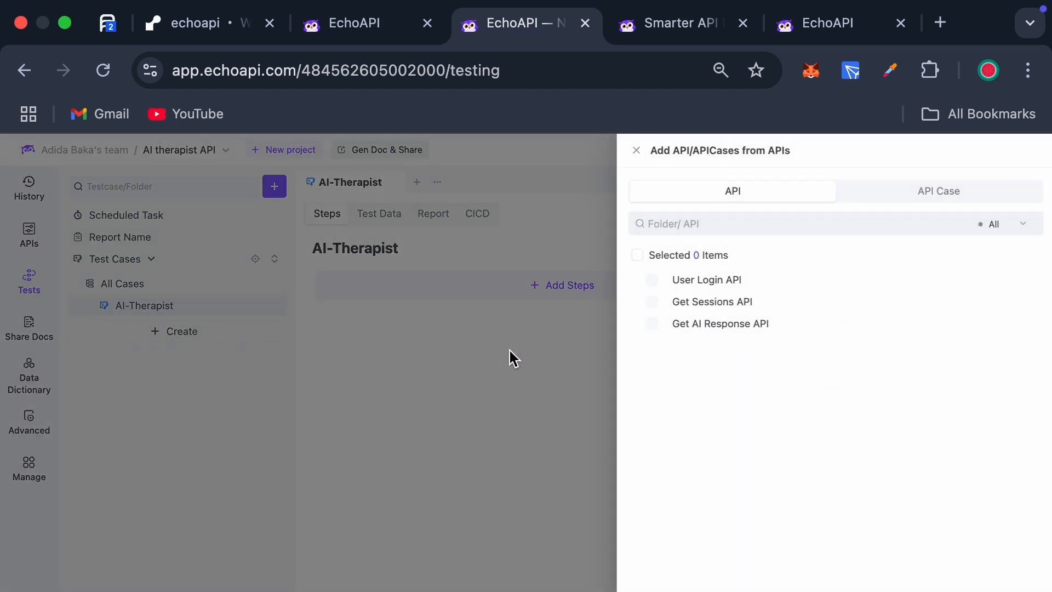
left_click(636, 258)
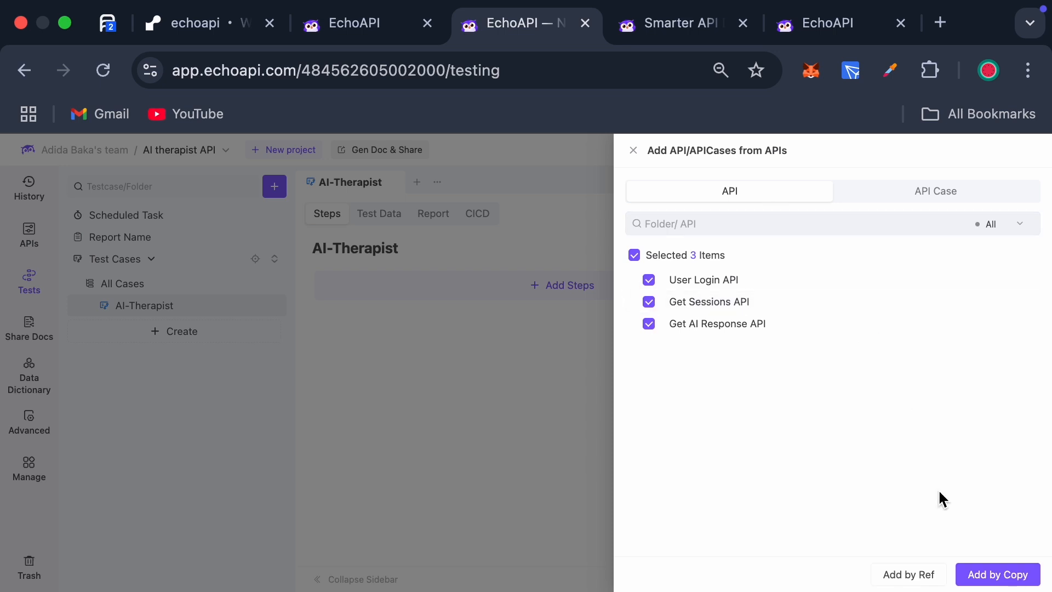
left_click(1006, 575)
- Run the AI-Therapist test case, check its passed and failed results, and save the test case
left_click(888, 539)
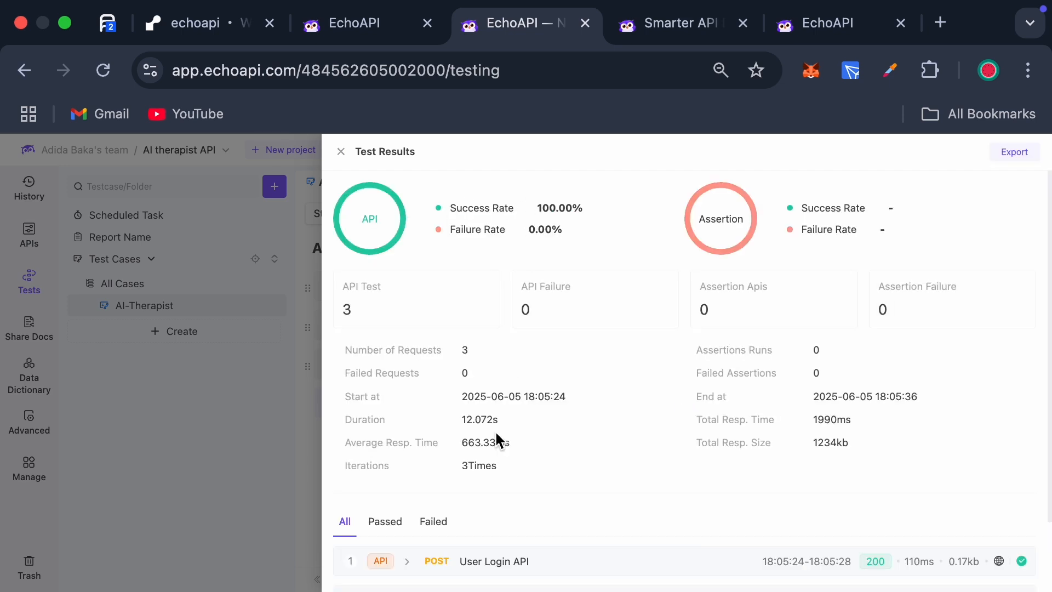
scroll(493, 428, "down", 3)
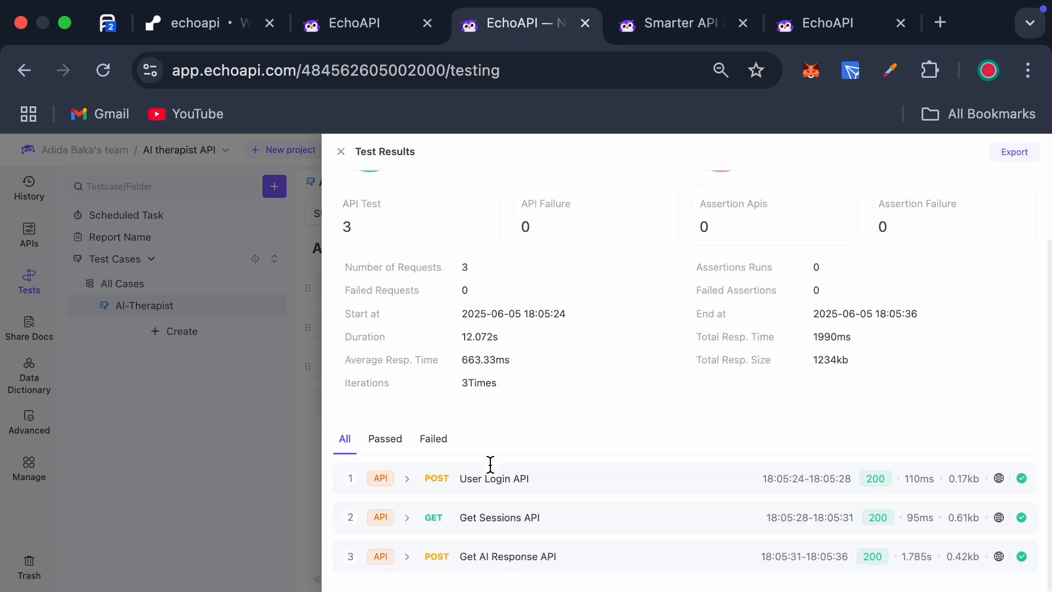
left_click(384, 442)
left_click(442, 437)
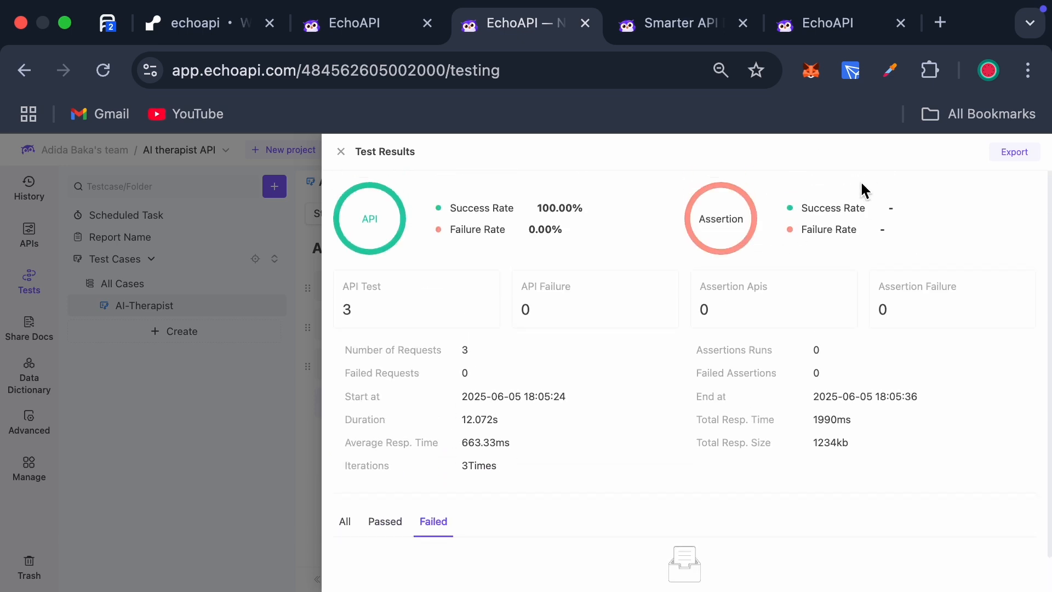
mouse_move(1011, 154)
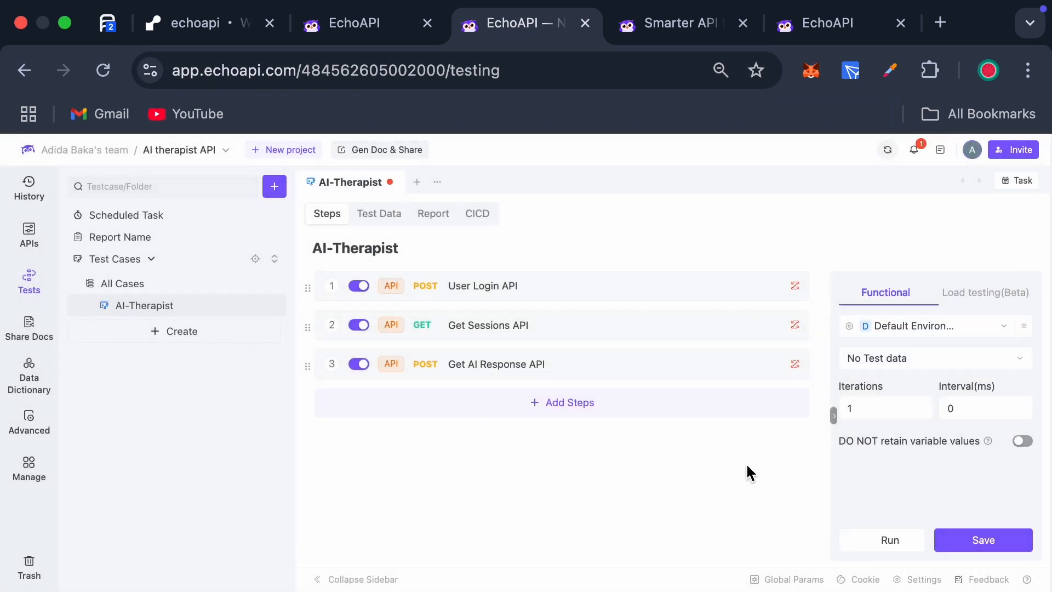
left_click(983, 540)
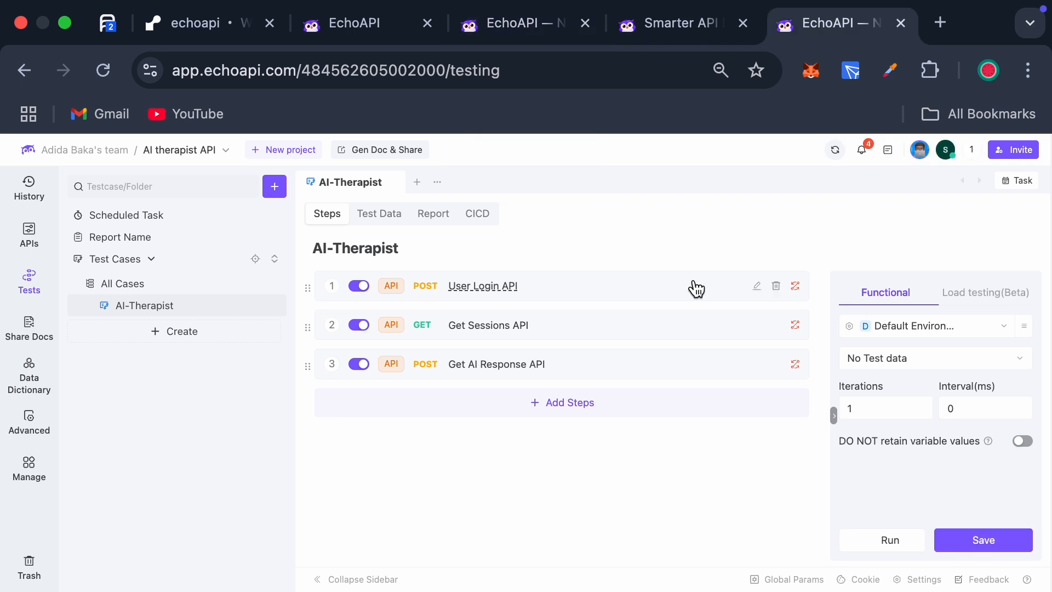
- Open the User Login API step, check its request body, send the request, and return to the test case's step list
left_click(756, 287)
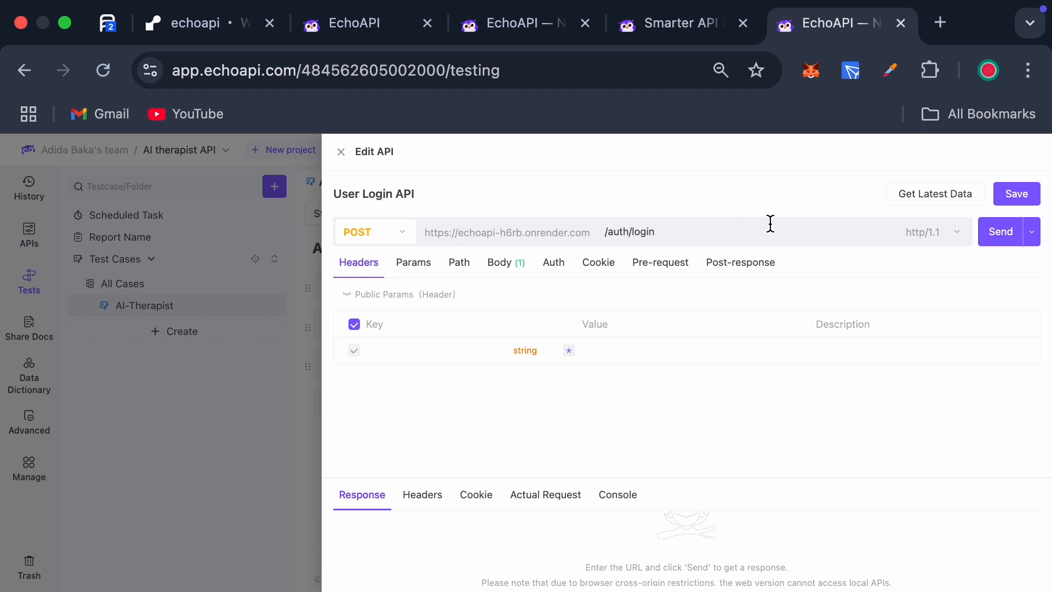
left_click(514, 269)
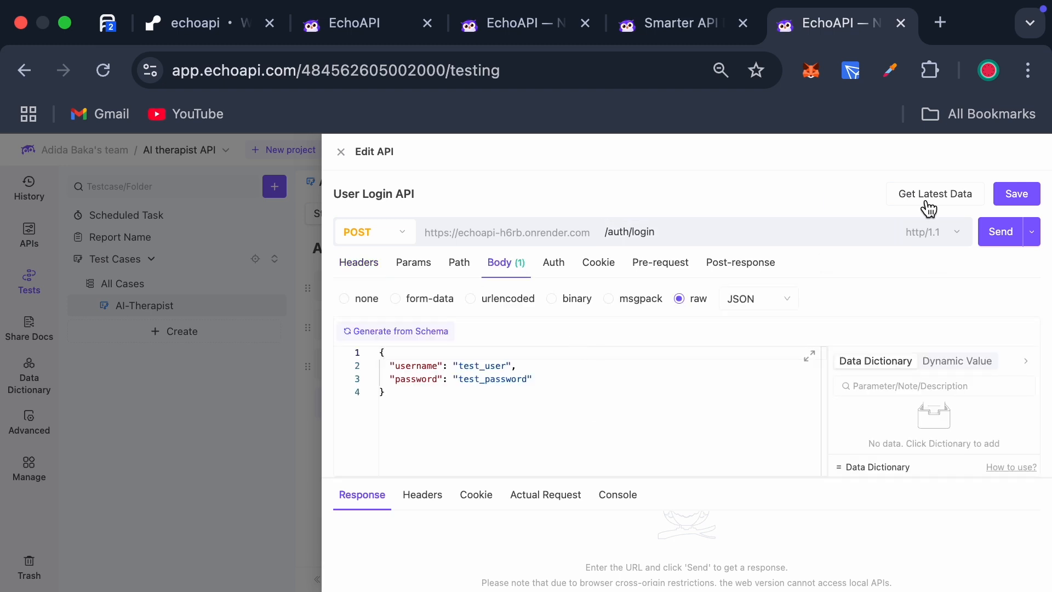
left_click(1004, 232)
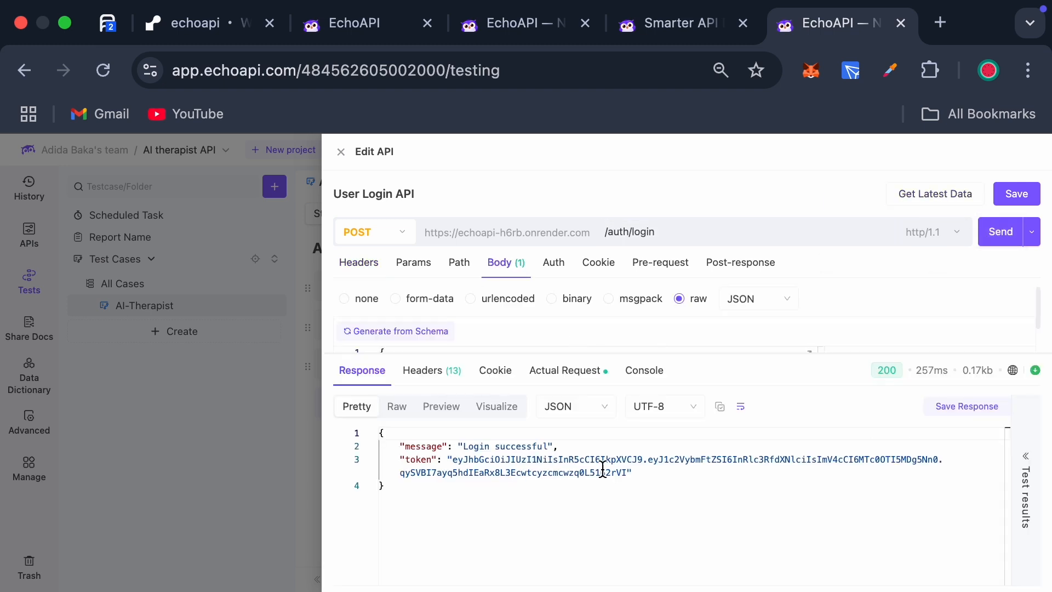
left_click(341, 152)
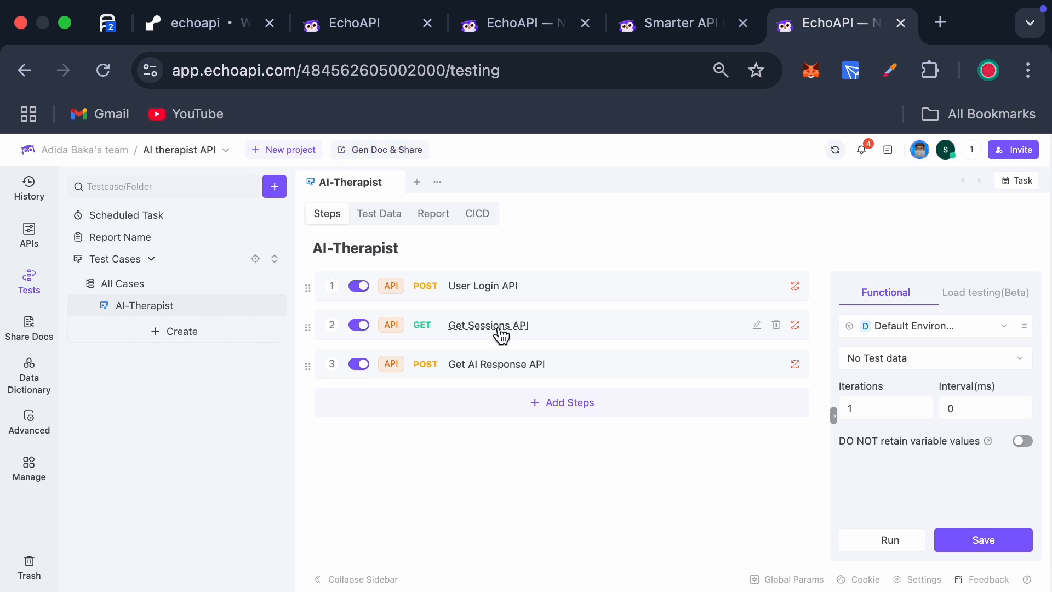
- Open the Get Sessions API step, send its request, and return to the test case's step list
left_click(757, 325)
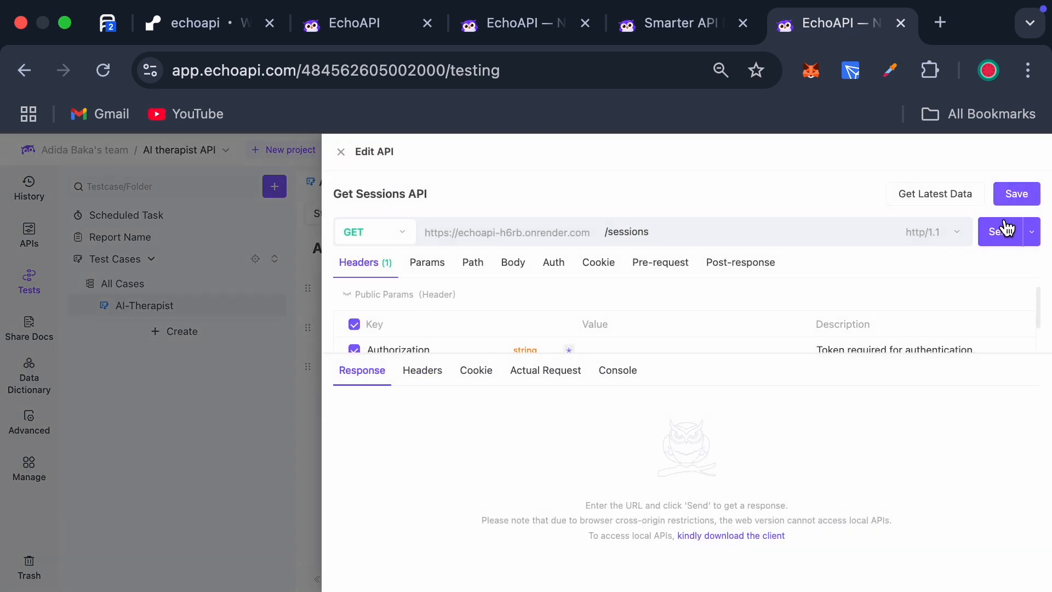
left_click(998, 236)
left_click(340, 154)
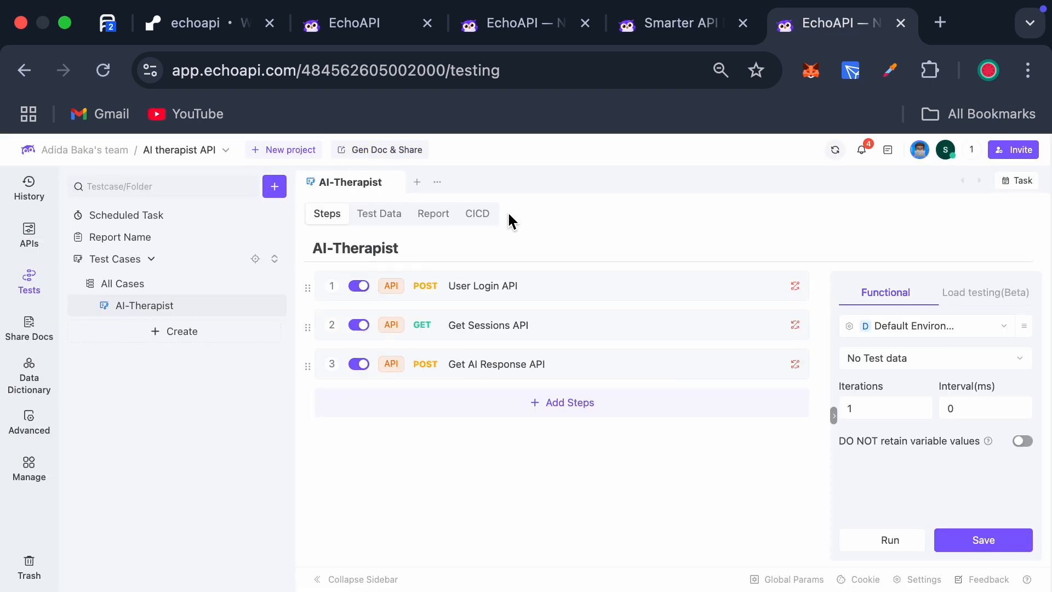
- Switch off the User Login API step and run the AI-Therapist test case
left_click(359, 285)
left_click(889, 540)
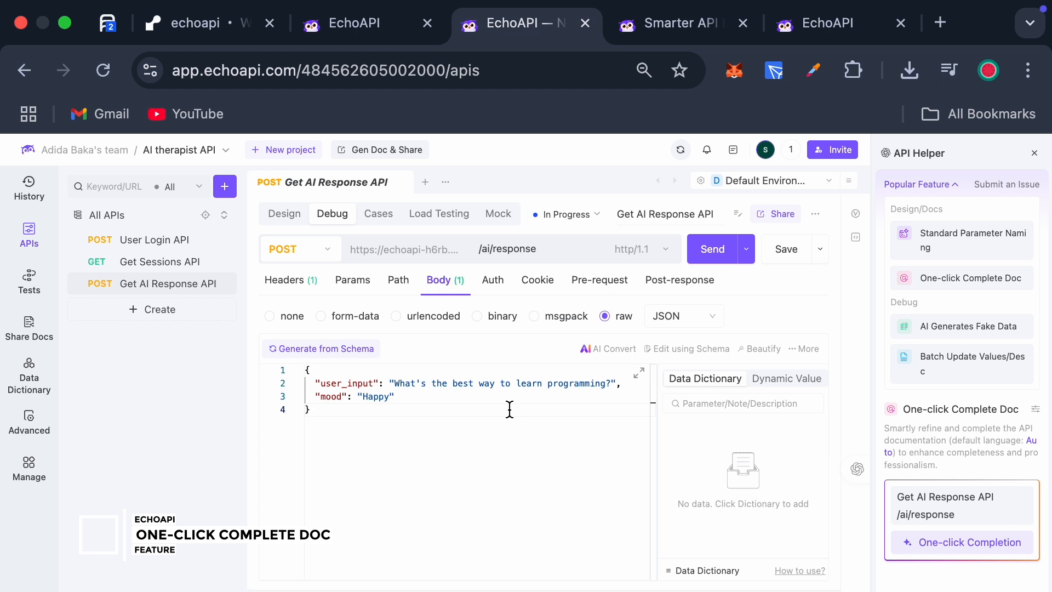
- Complete the Get AI Response API's documentation with One-click Complete Doc, review the generated doc, and save and share it
left_click(941, 541)
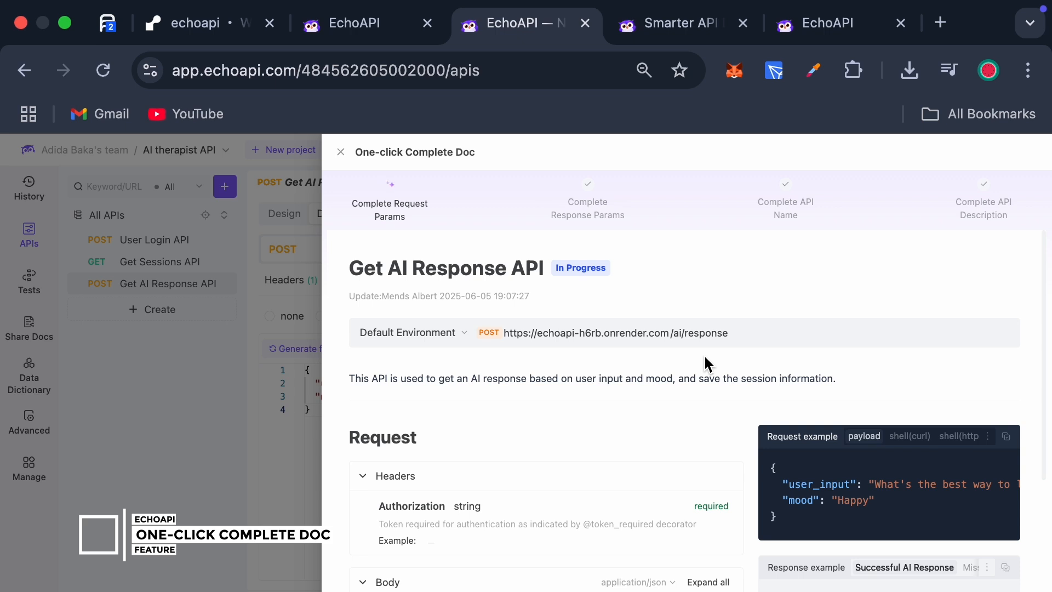
scroll(705, 364, "down", 4)
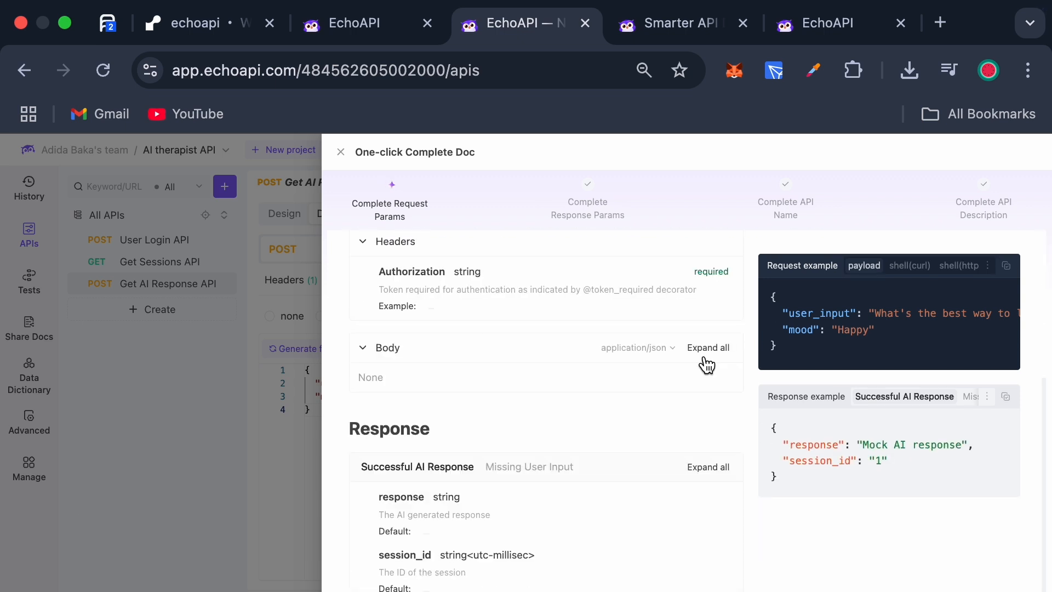
scroll(705, 365, "up", 1)
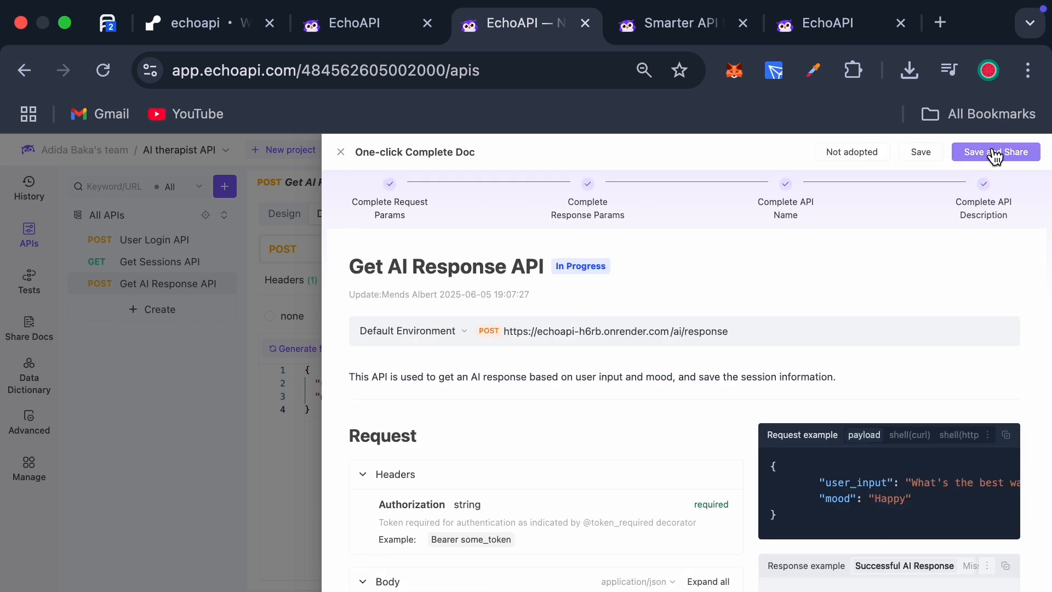
left_click(992, 148)
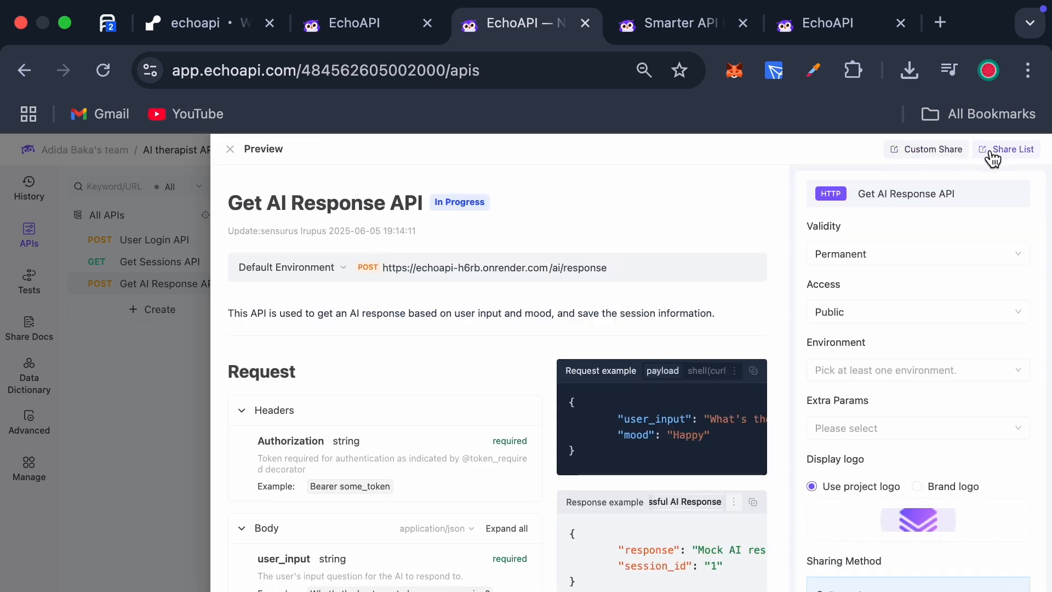
- Open the AI therapist API project's shared documentation from the share list, review its User Login, Get Sessions and Get AI Response pages, and close it
left_click(1003, 162)
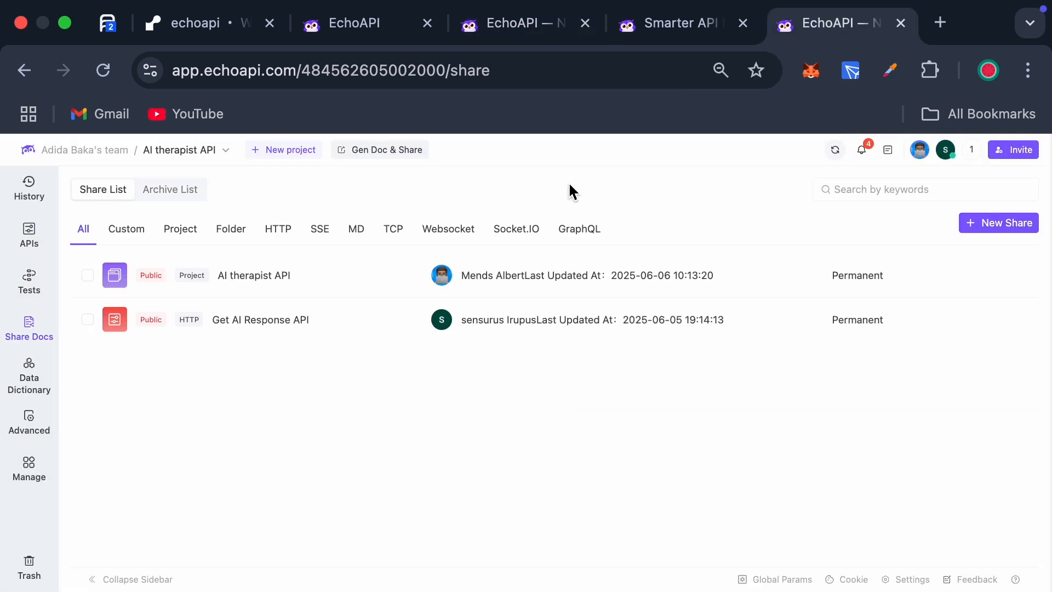
left_click(952, 278)
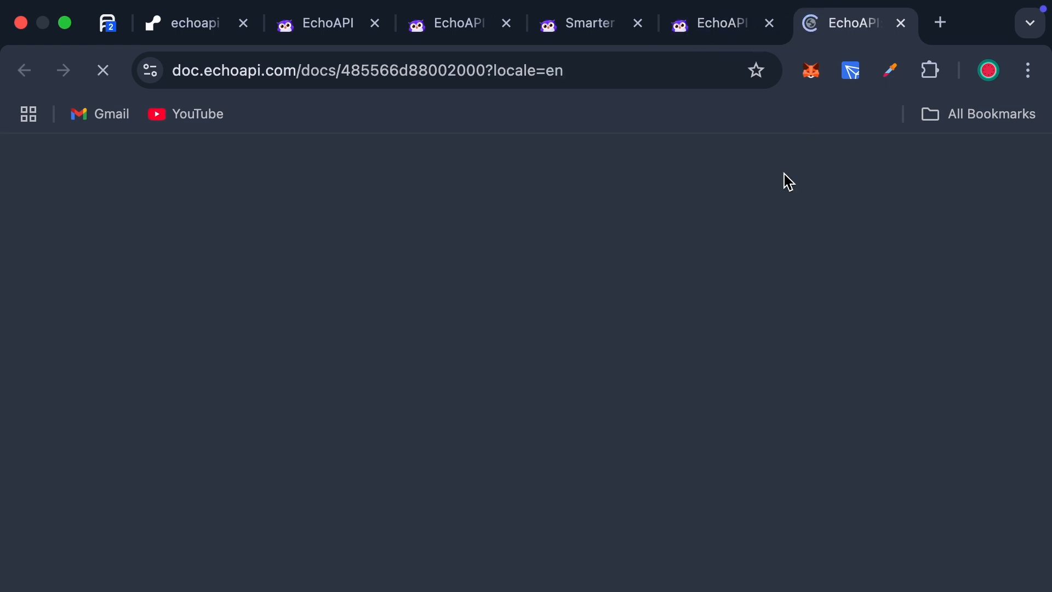
scroll(386, 335, "down", 5)
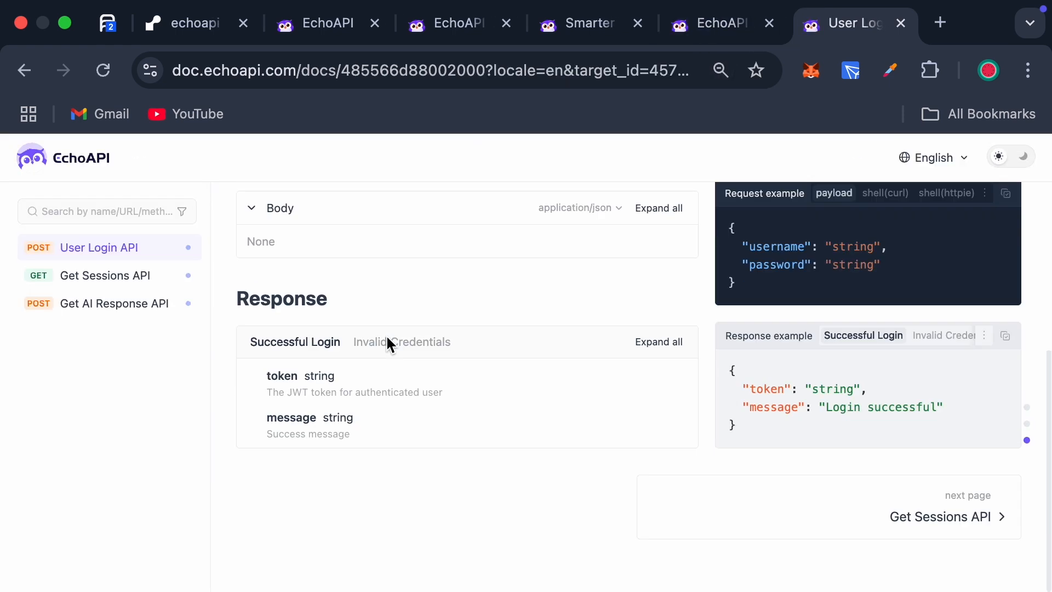
scroll(387, 335, "up", 5)
left_click(113, 282)
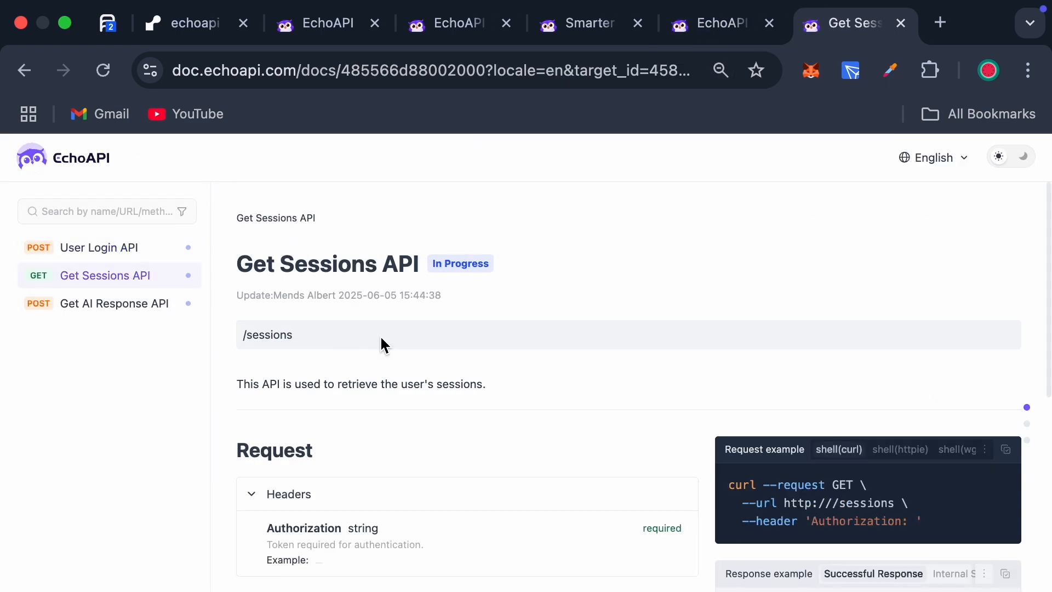
scroll(381, 344, "down", 5)
scroll(475, 350, "up", 5)
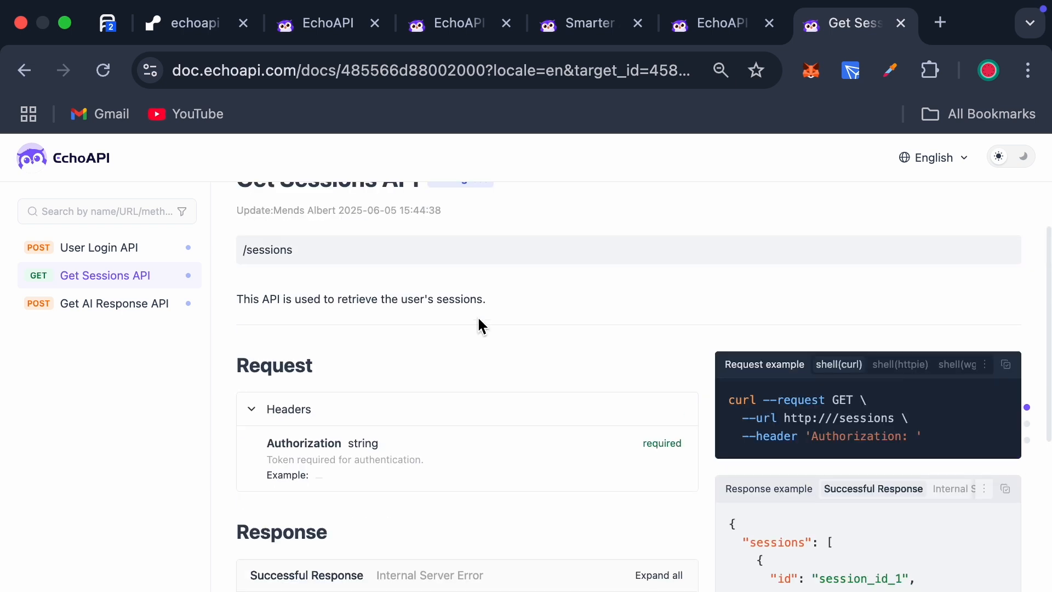
left_click(118, 304)
key("ctrl+w")
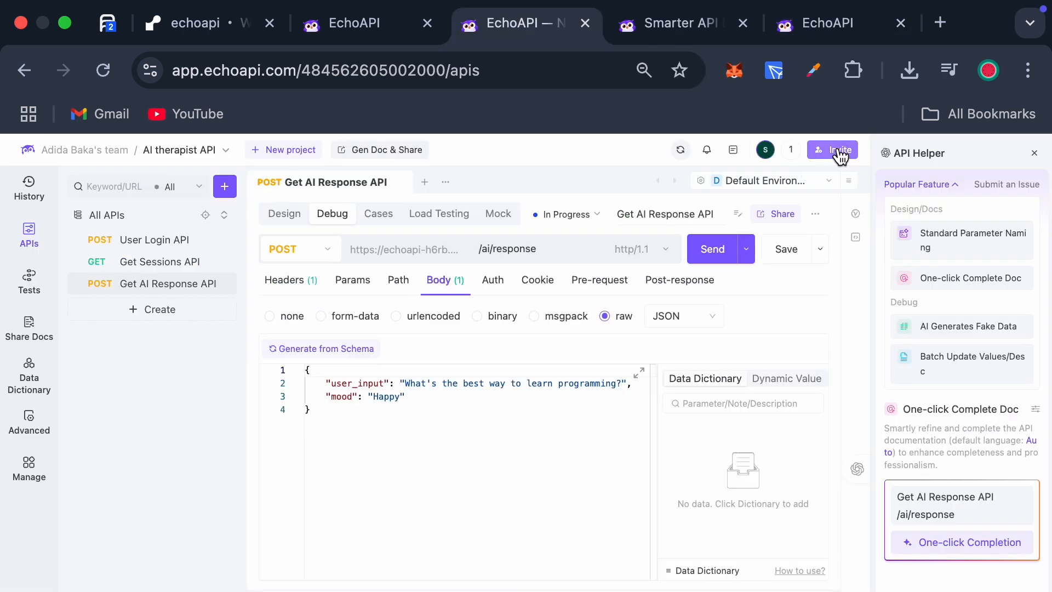
- Open the Invite Collaboration dialog for the project, look at its permission and email invitation options, and close it
left_click(832, 150)
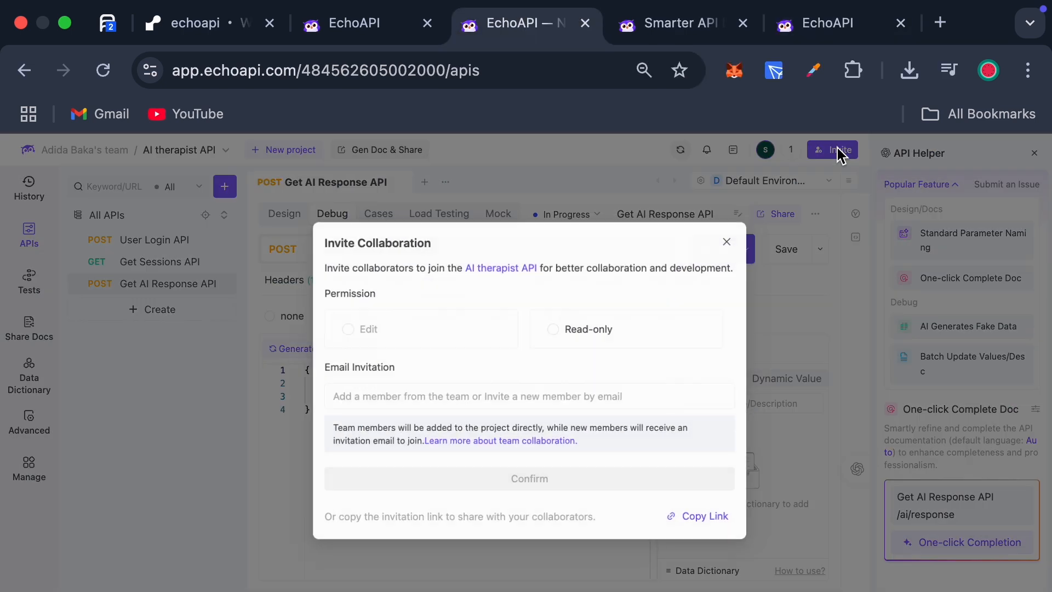
left_click(455, 392)
left_click(495, 377)
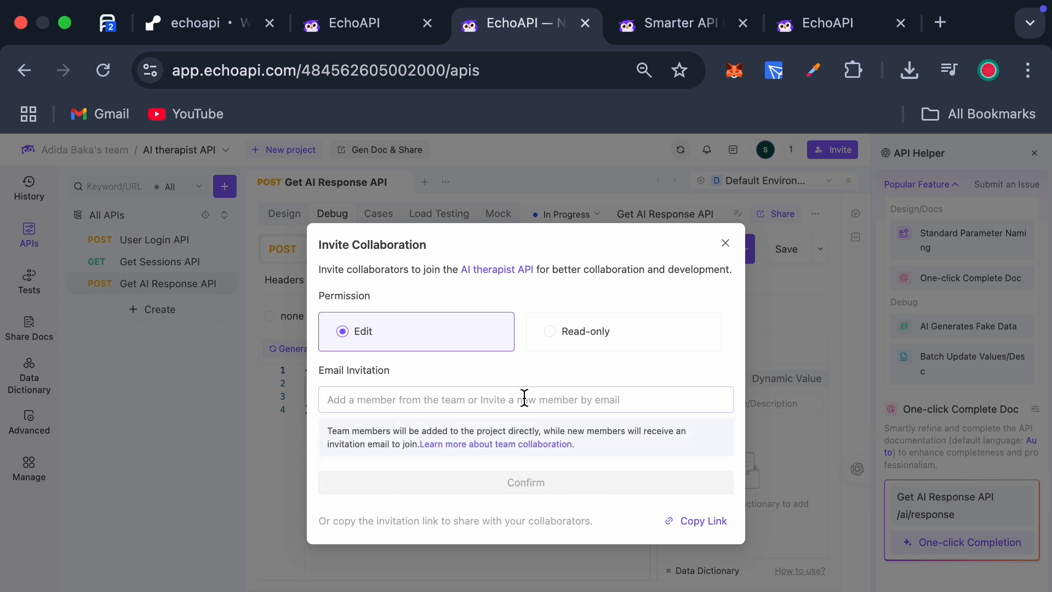
left_click(729, 250)
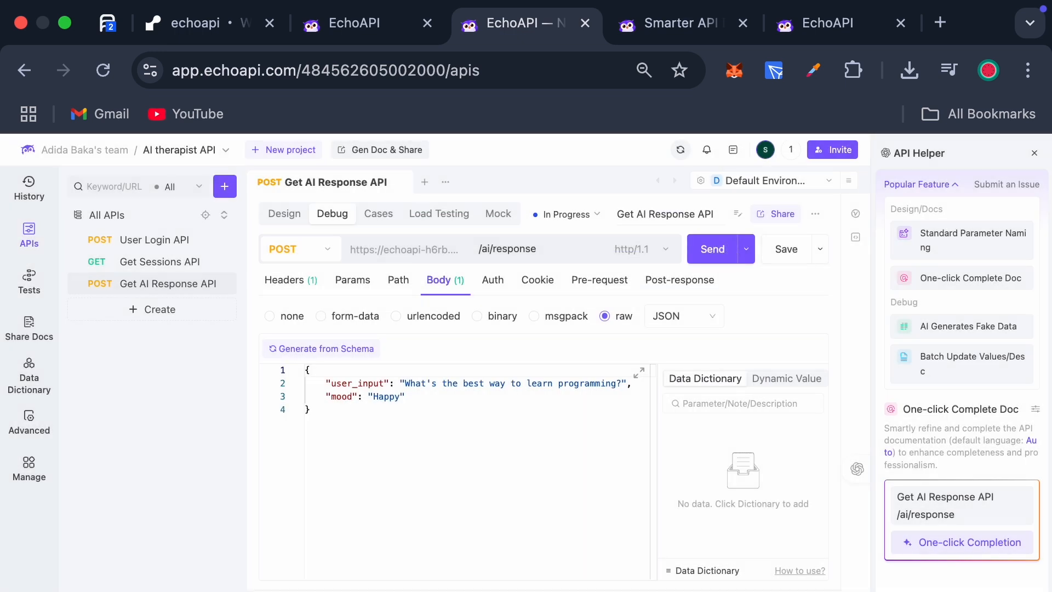